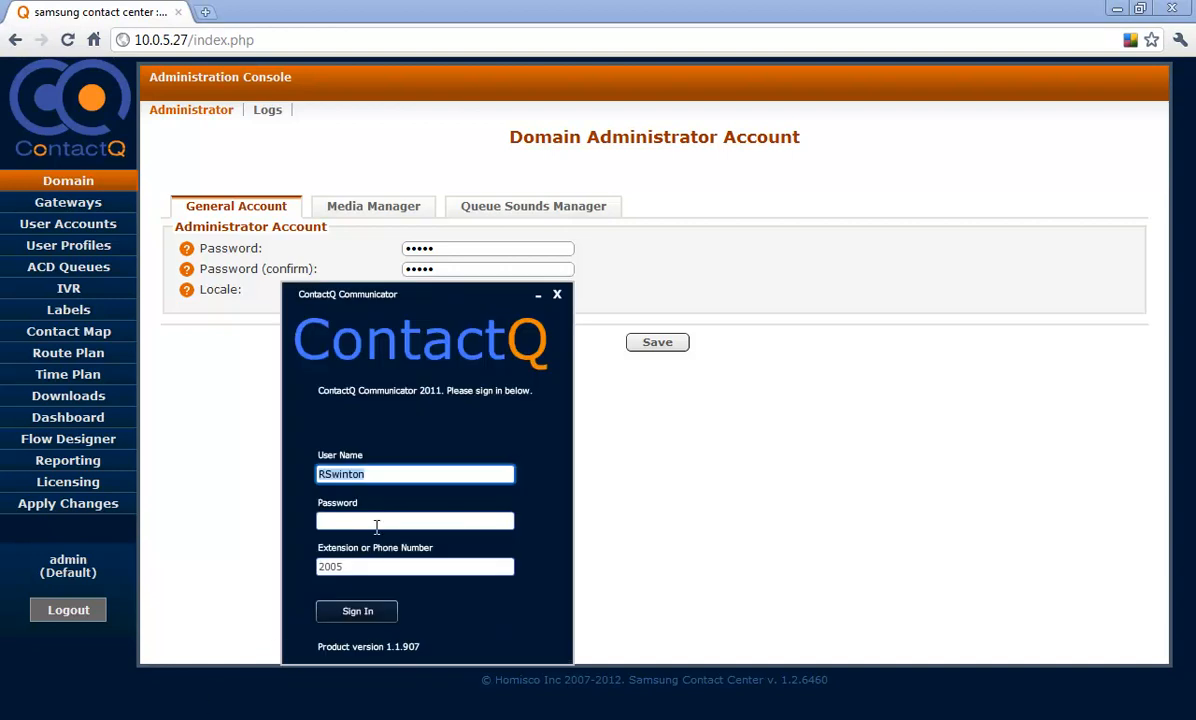
Step: Sign in to ContactQ Communicator with the agent's account password and move its window clear of the administration console's settings
click(370, 520)
text(*****)
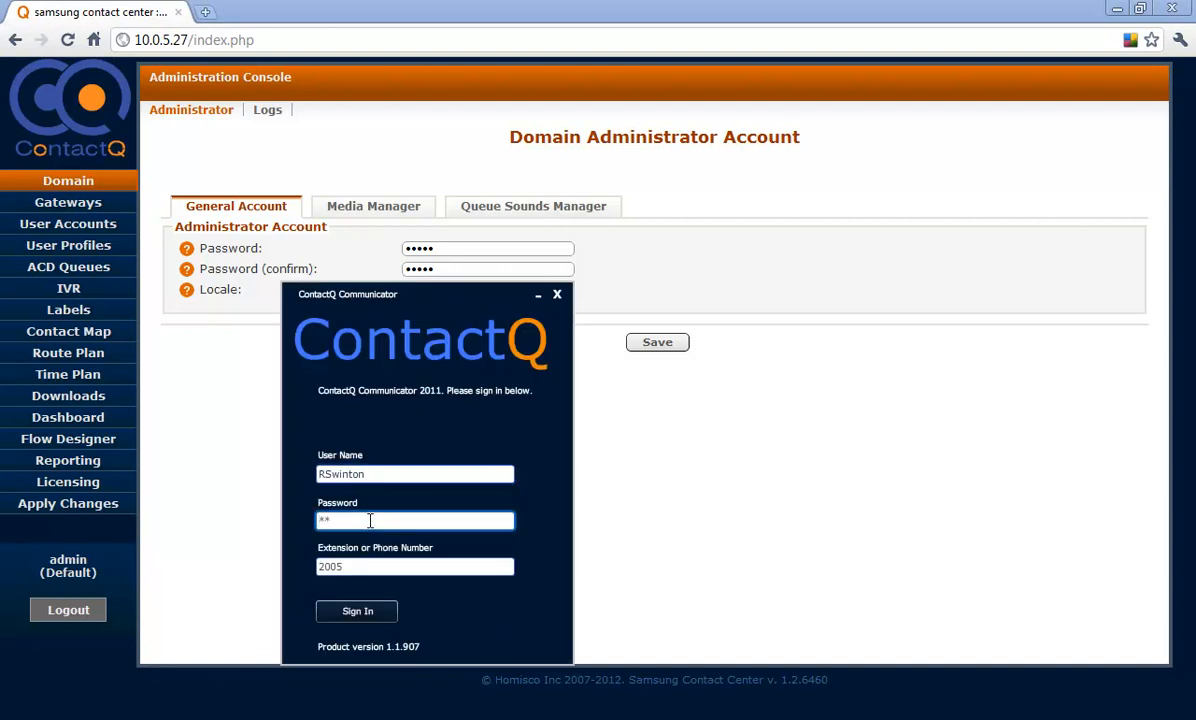
text(***)
click(368, 614)
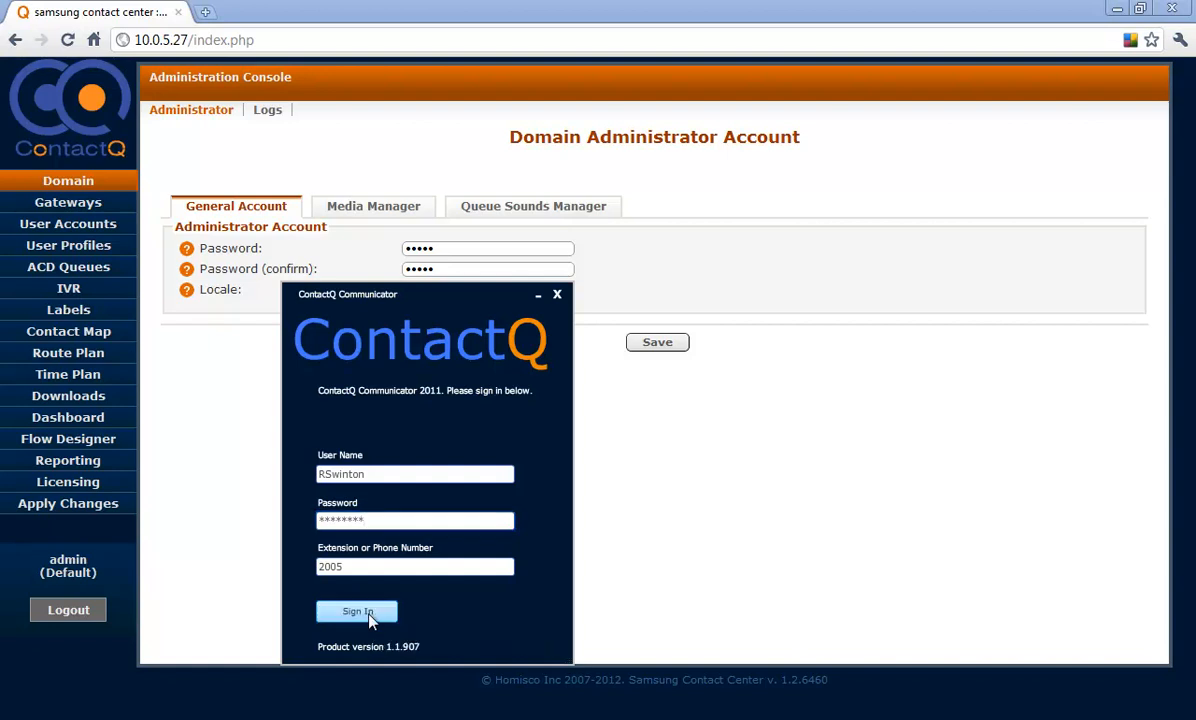
drag(430, 306, 962, 74)
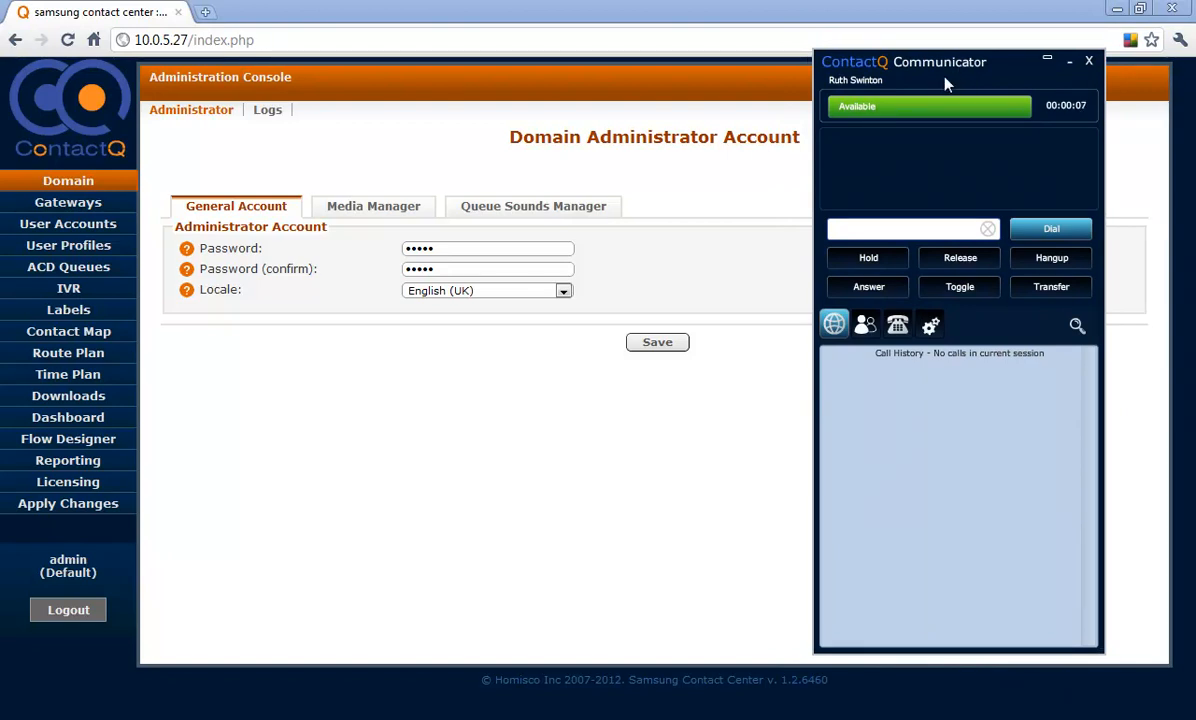
Step: Check the agent statuses offered in ContactQ Communicator and dial an internal extension
click(916, 106)
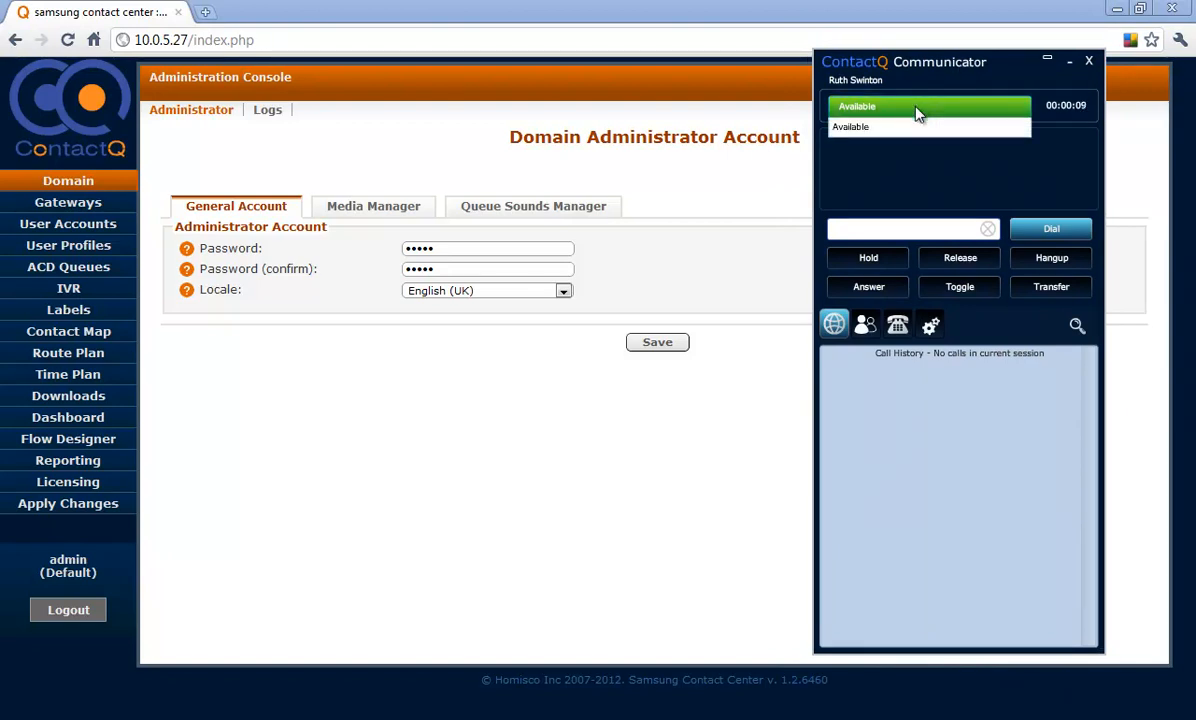
click(895, 166)
click(881, 228)
text(2018)
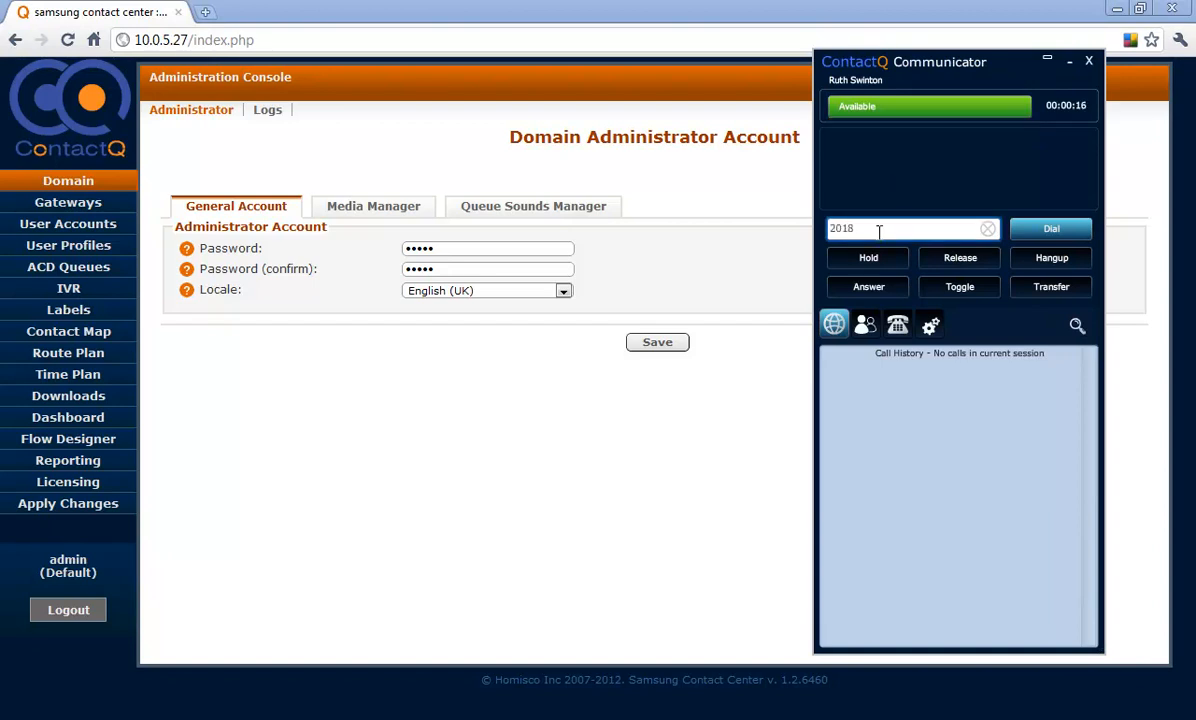
click(1033, 233)
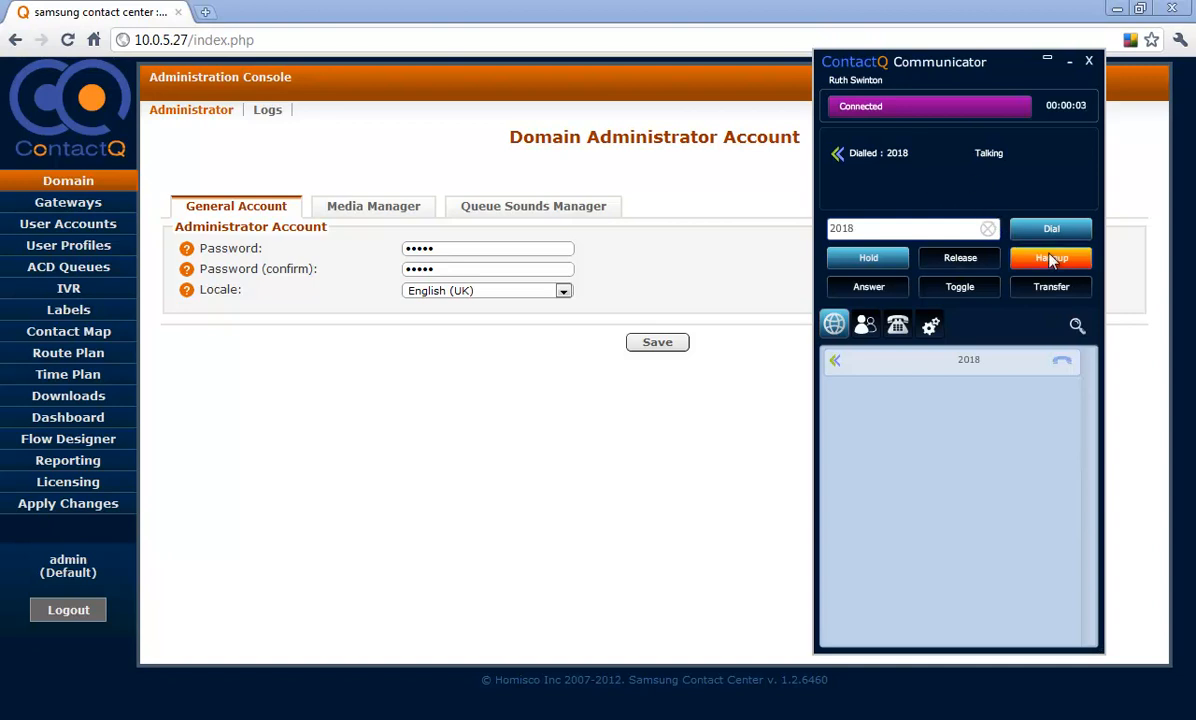
Step: Hang up the call and end its wrap-up period after checking the call reason list
click(1041, 262)
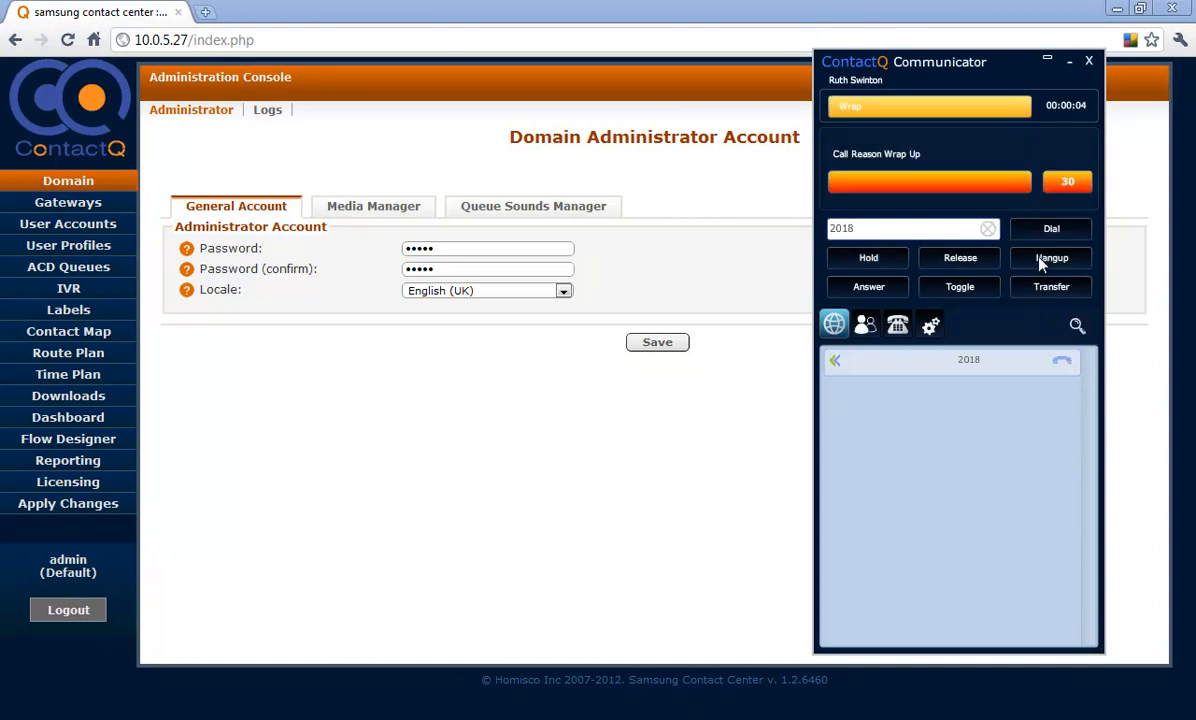
click(1014, 187)
click(1005, 150)
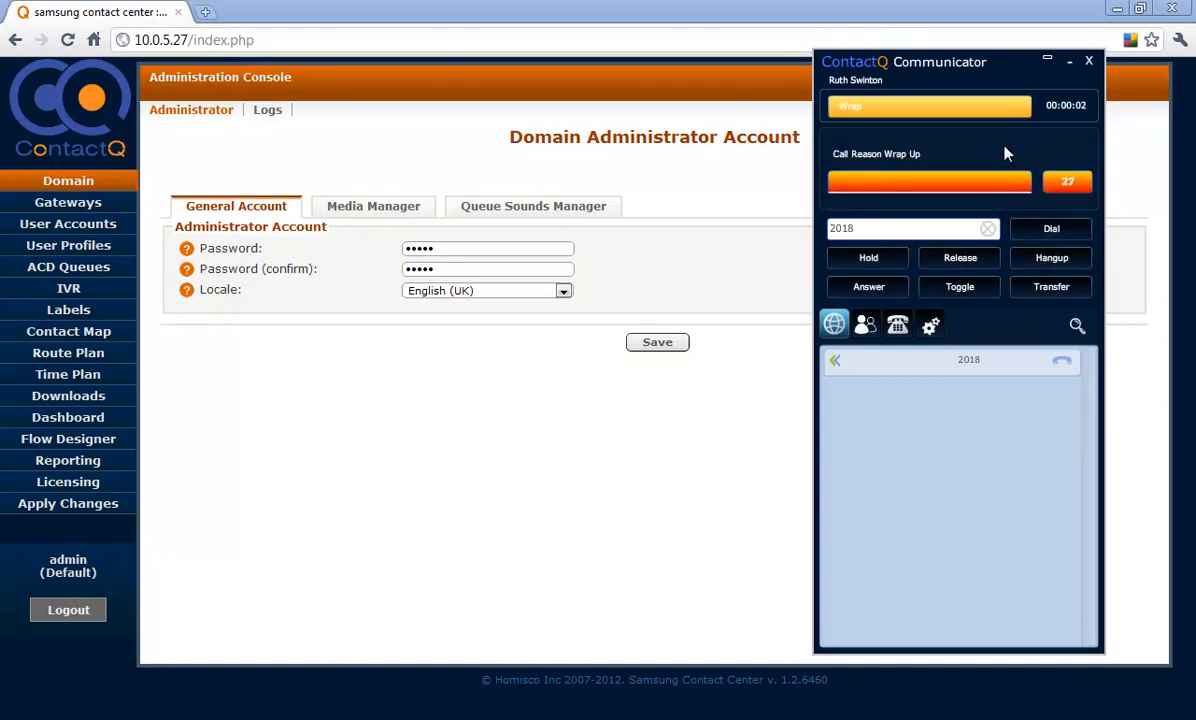
click(1066, 184)
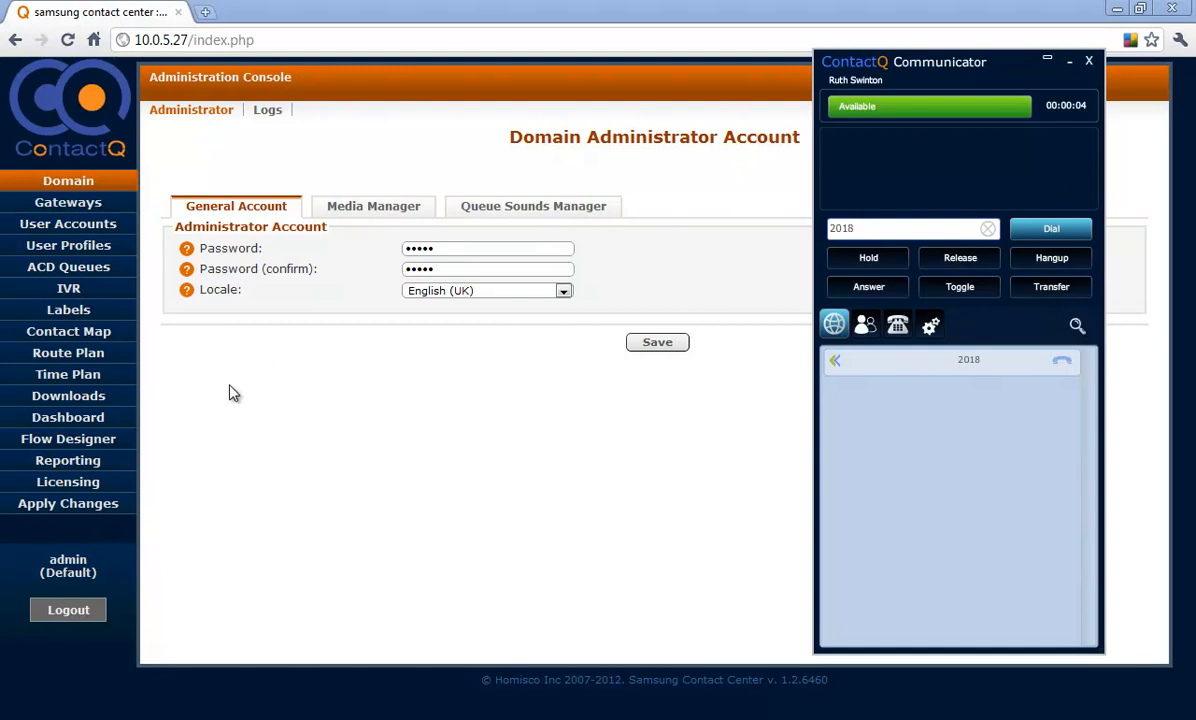
Step: In the administration console's label settings, add an unavailable label with code 4, label Training and description Training
click(72, 313)
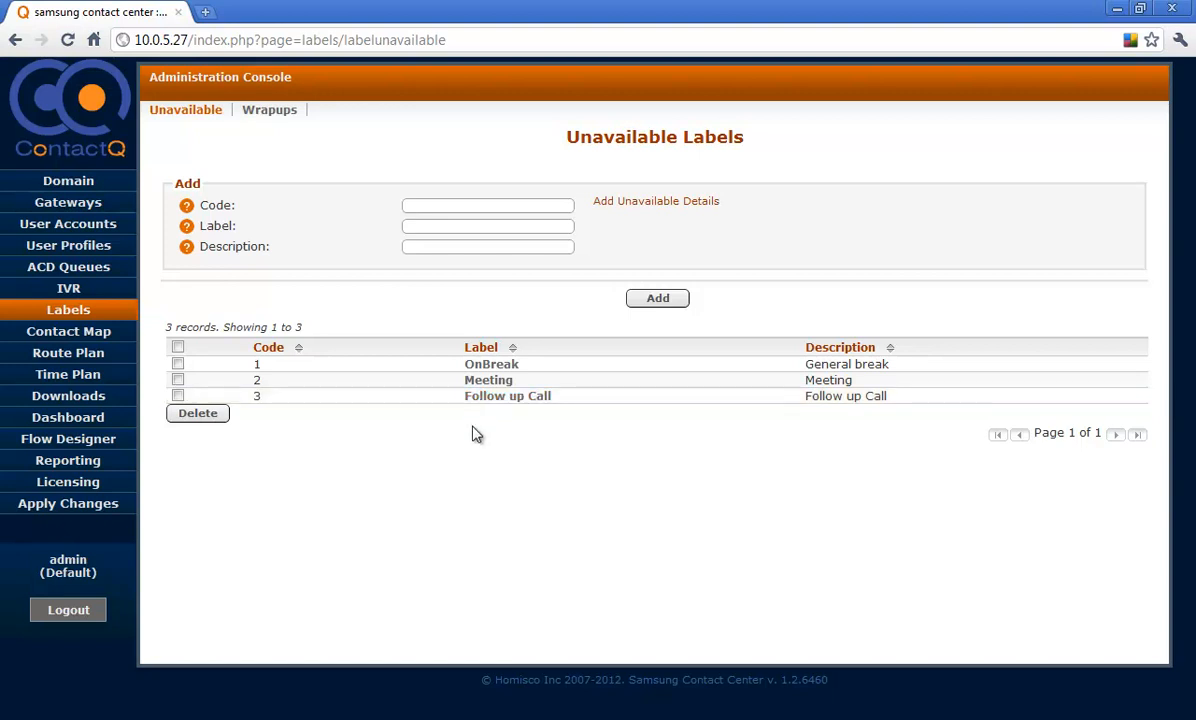
click(265, 115)
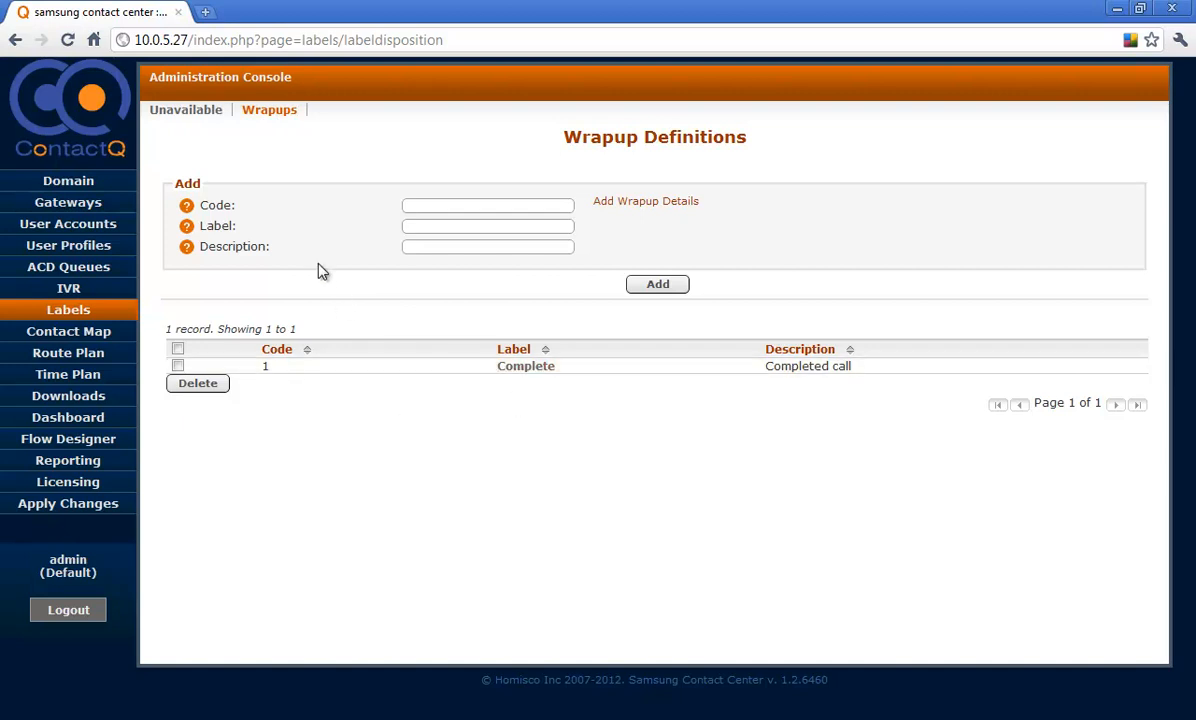
click(184, 116)
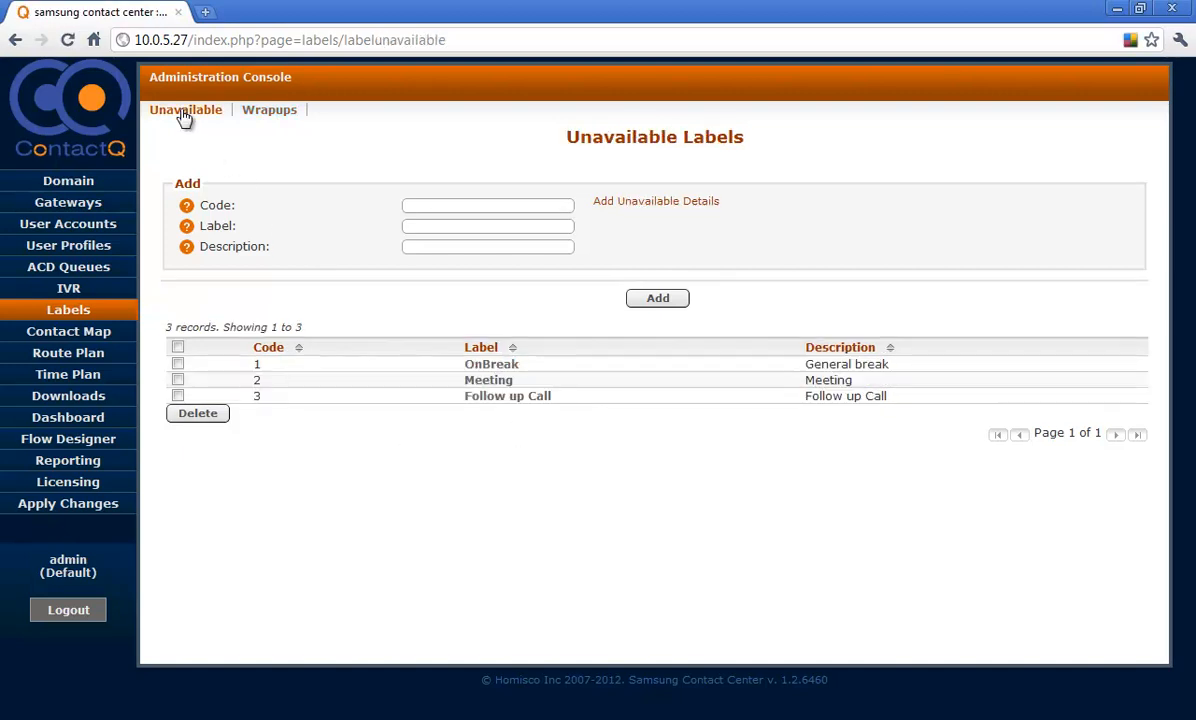
click(429, 207)
text(4)
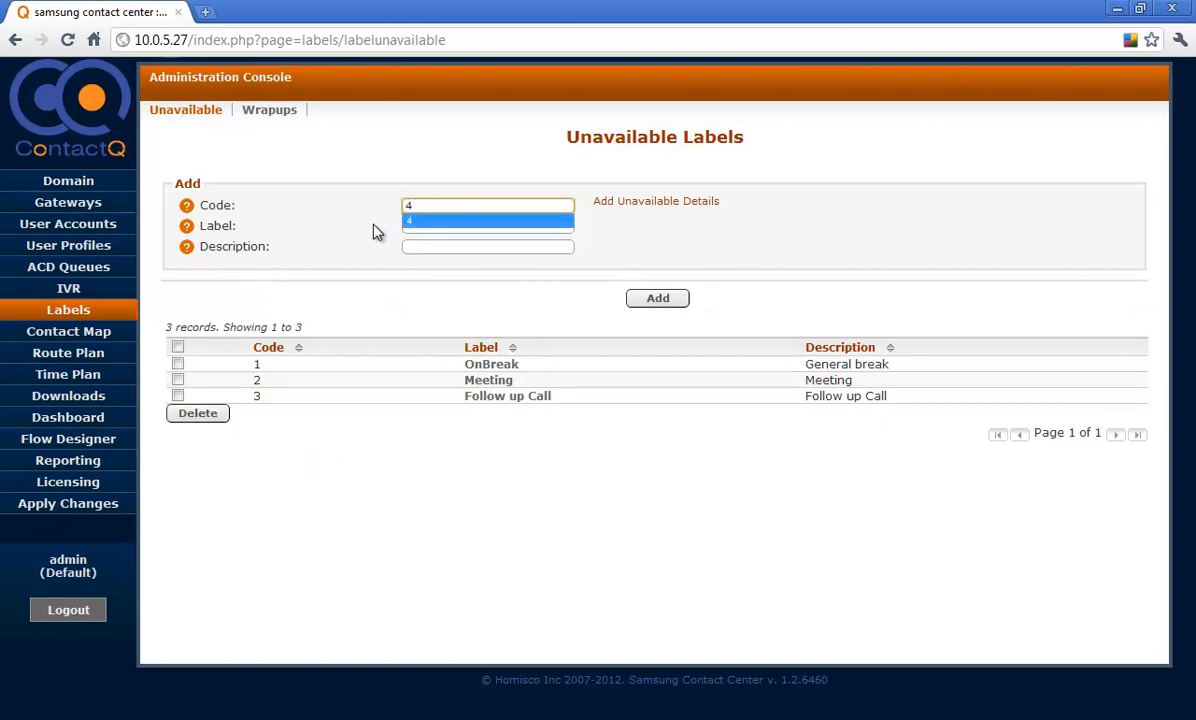
click(373, 224)
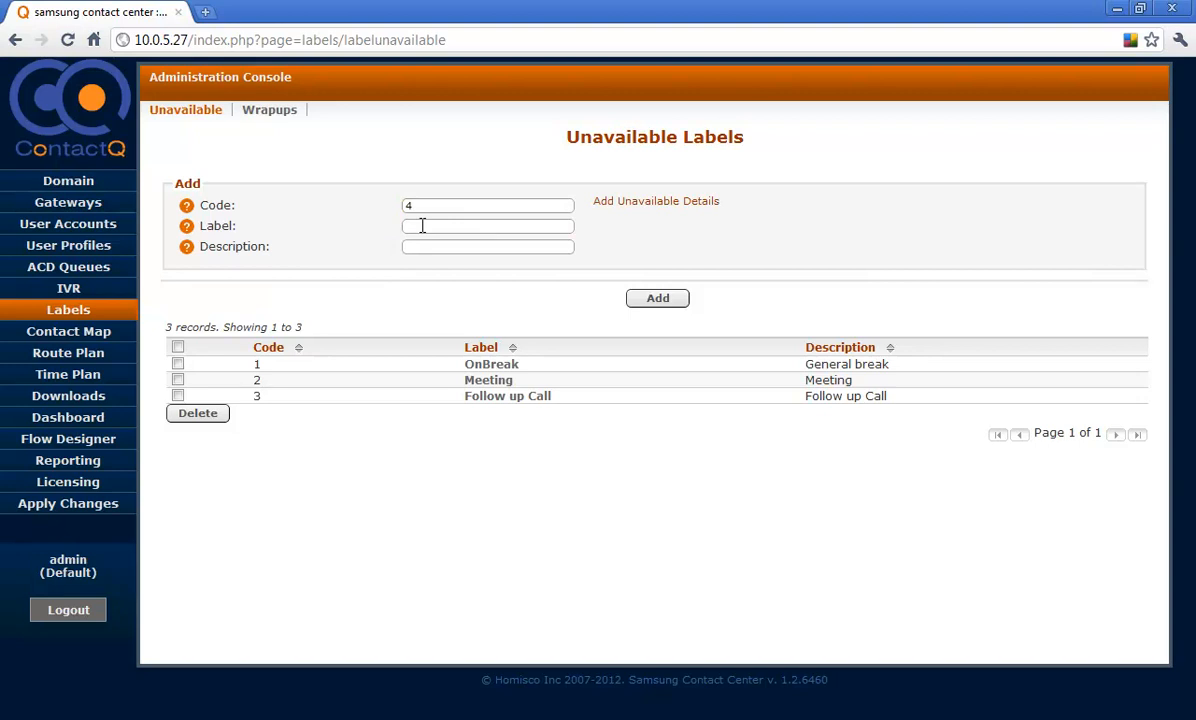
click(422, 226)
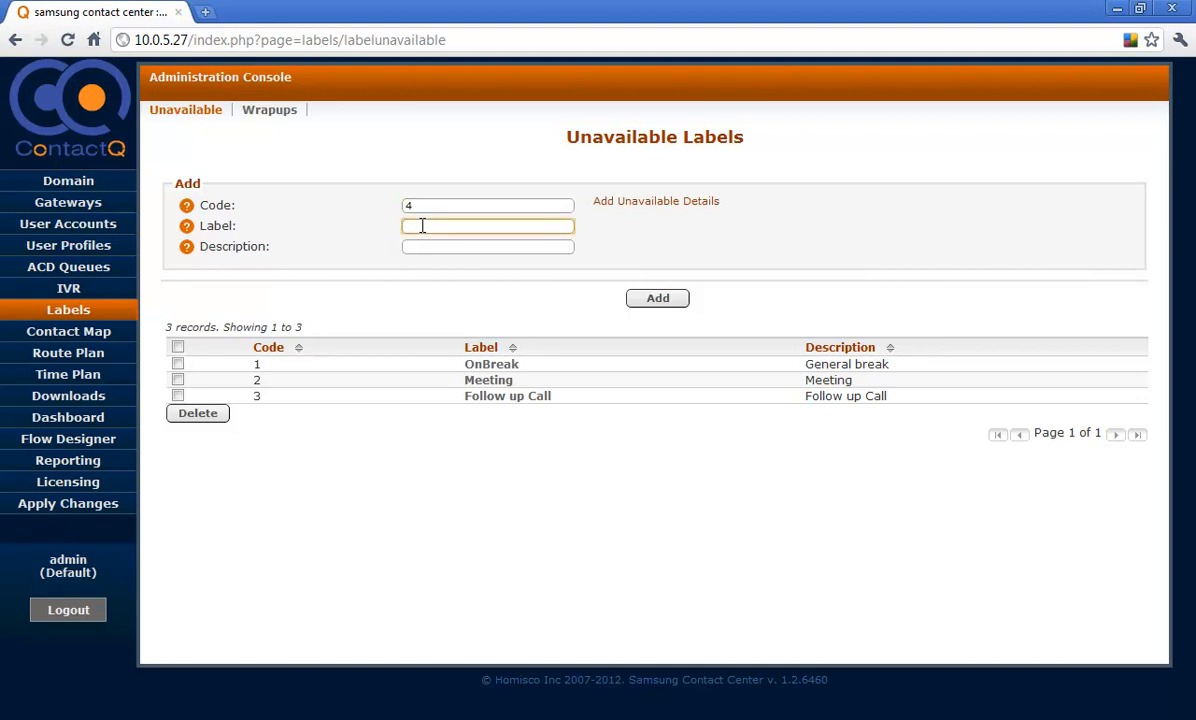
text(Training)
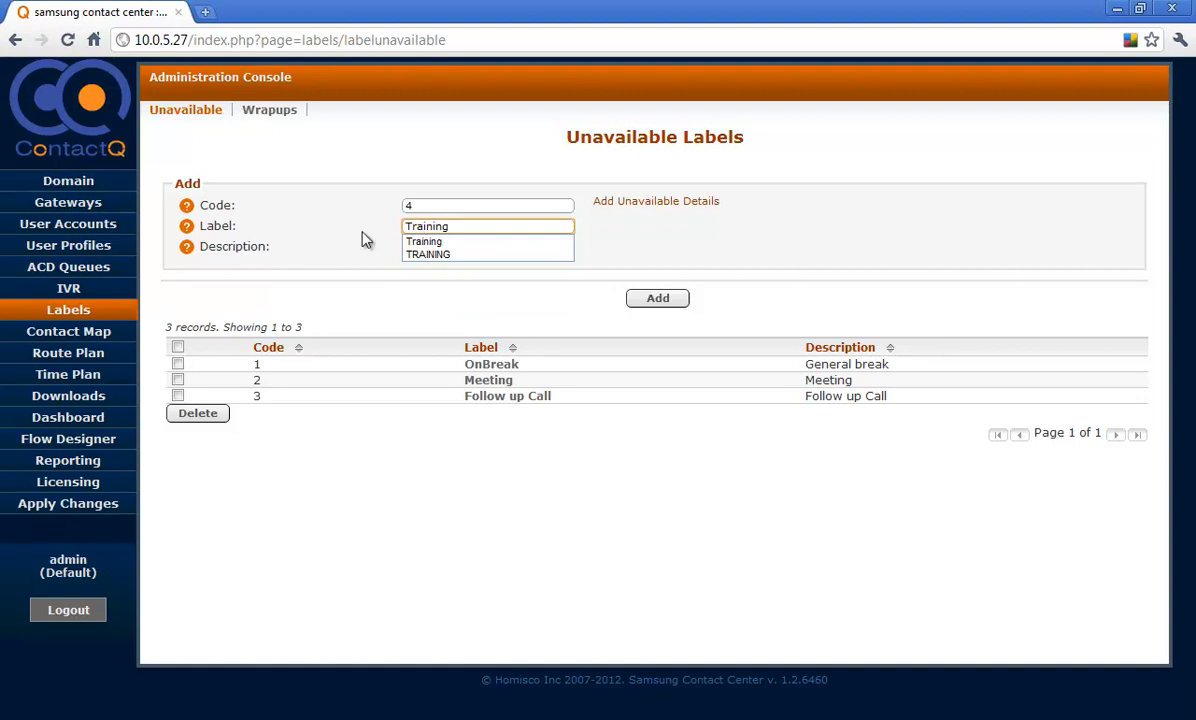
click(338, 216)
click(444, 246)
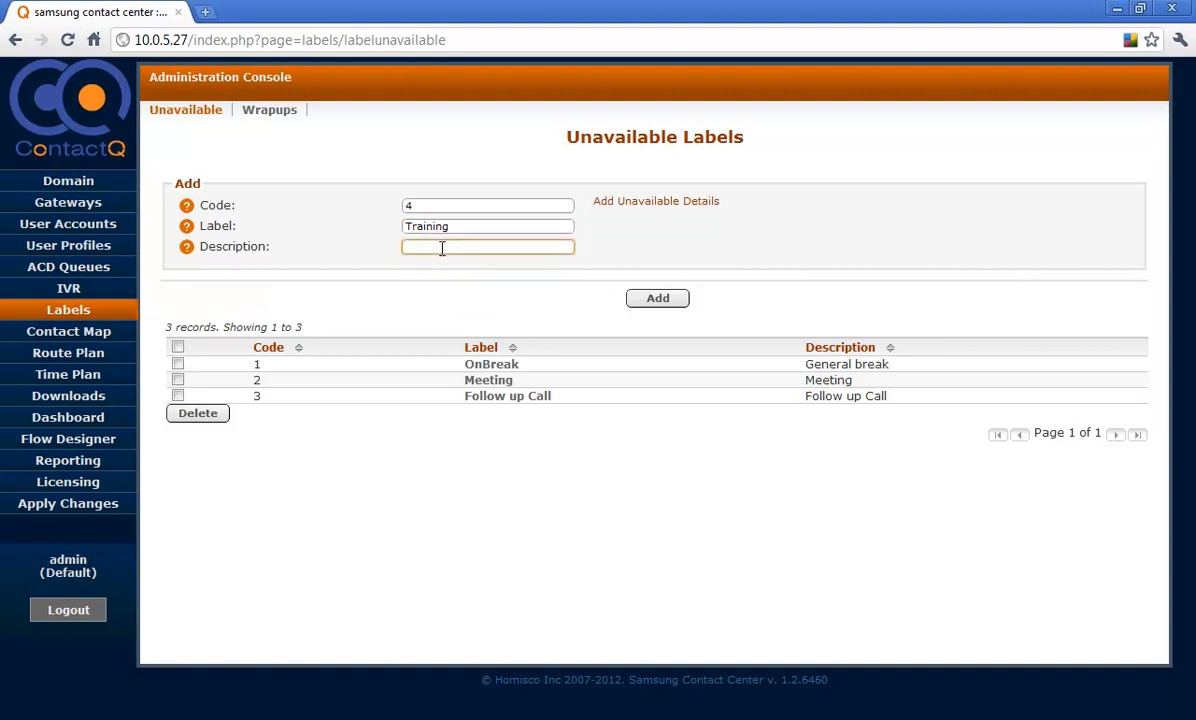
text(Training)
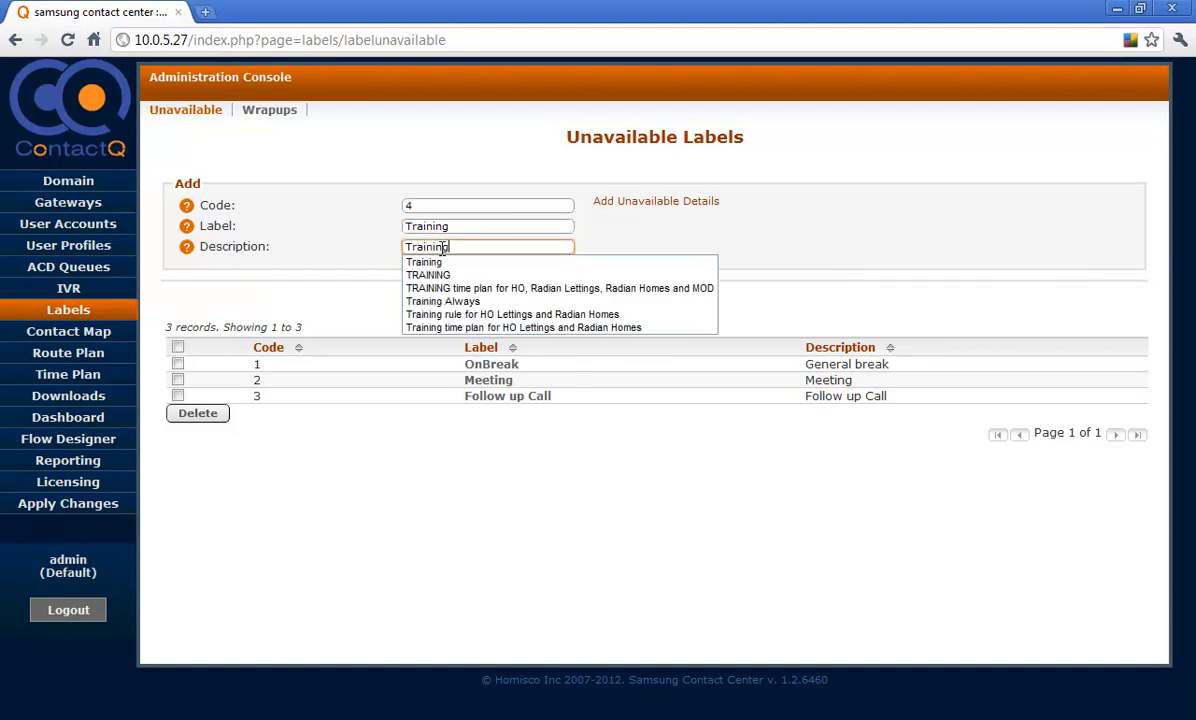
click(336, 216)
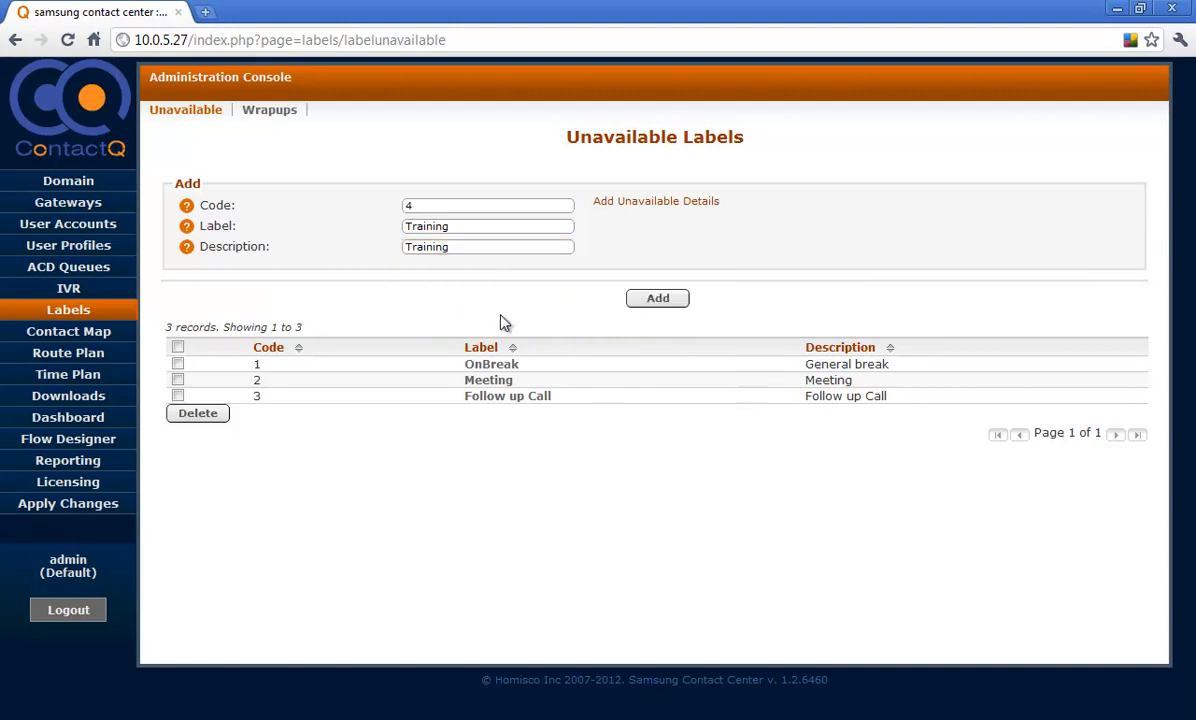
click(656, 300)
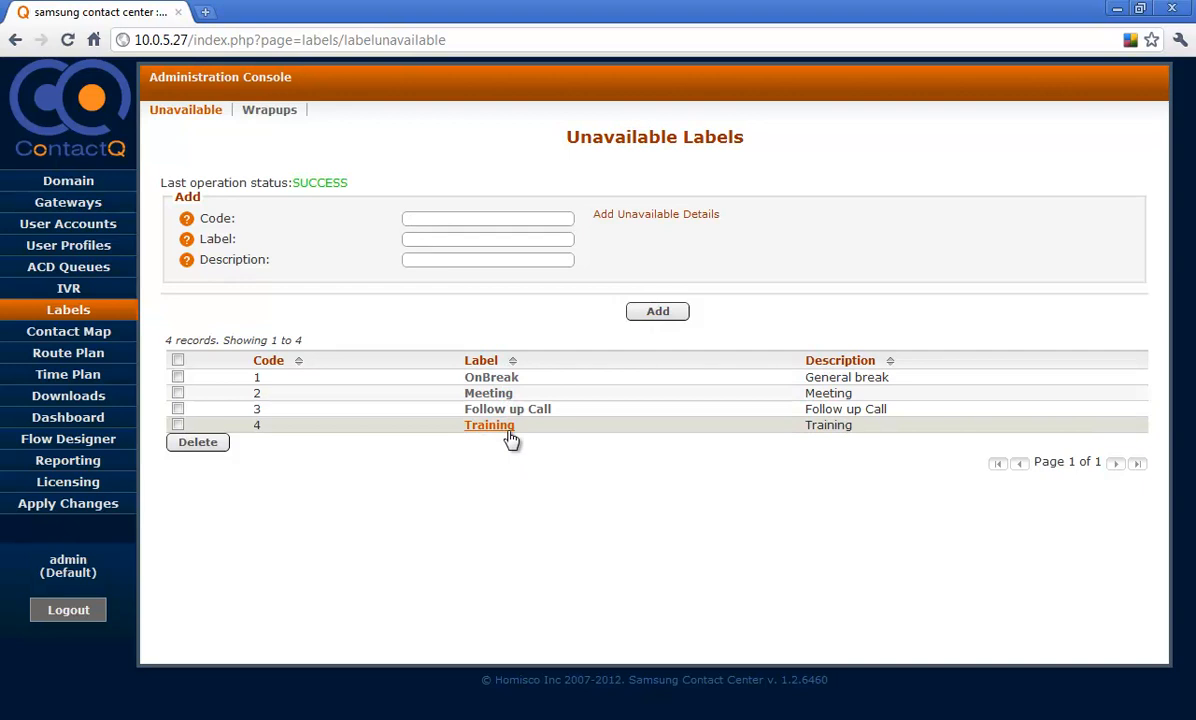
Step: Add a wrap-up definition with code 2, label "New Insurance Policy Sold" and description "New Policy Sold"
click(278, 114)
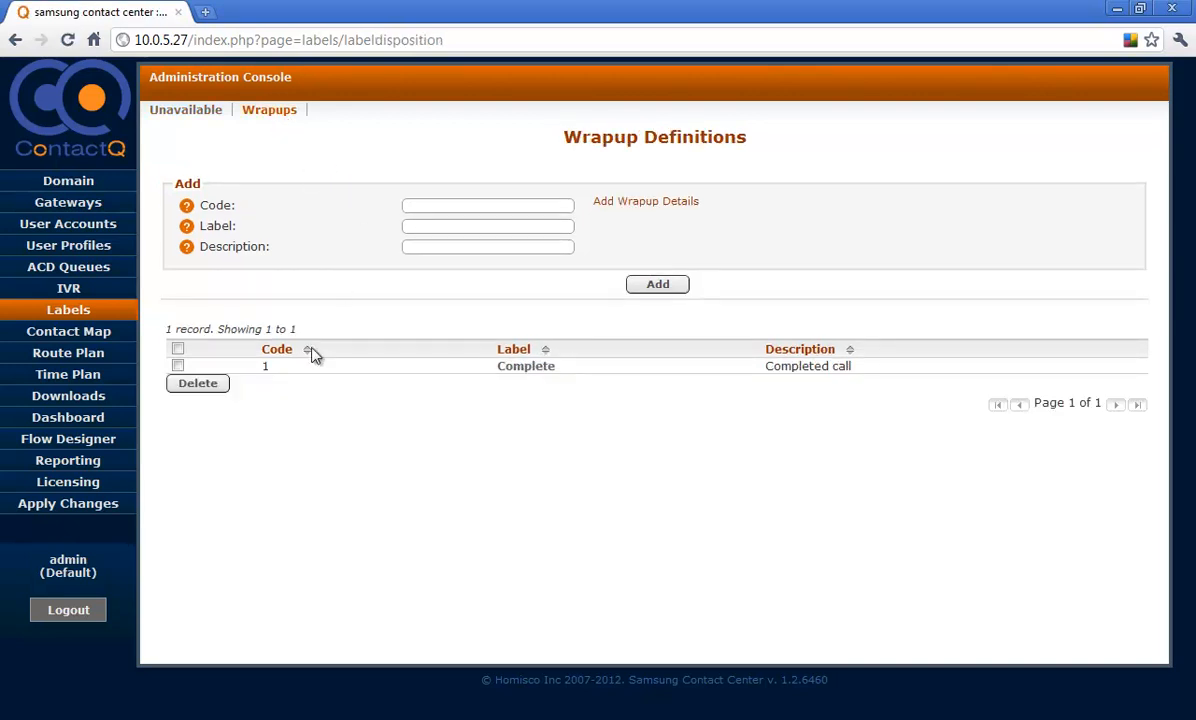
click(464, 207)
text(2)
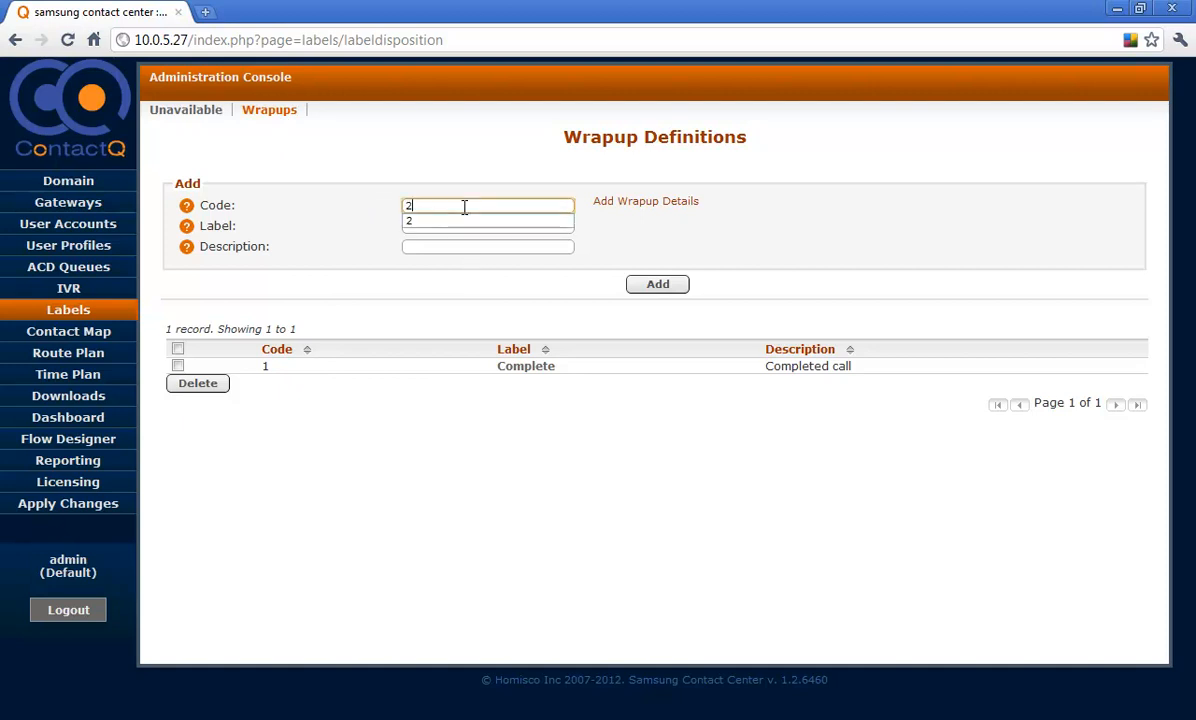
click(409, 227)
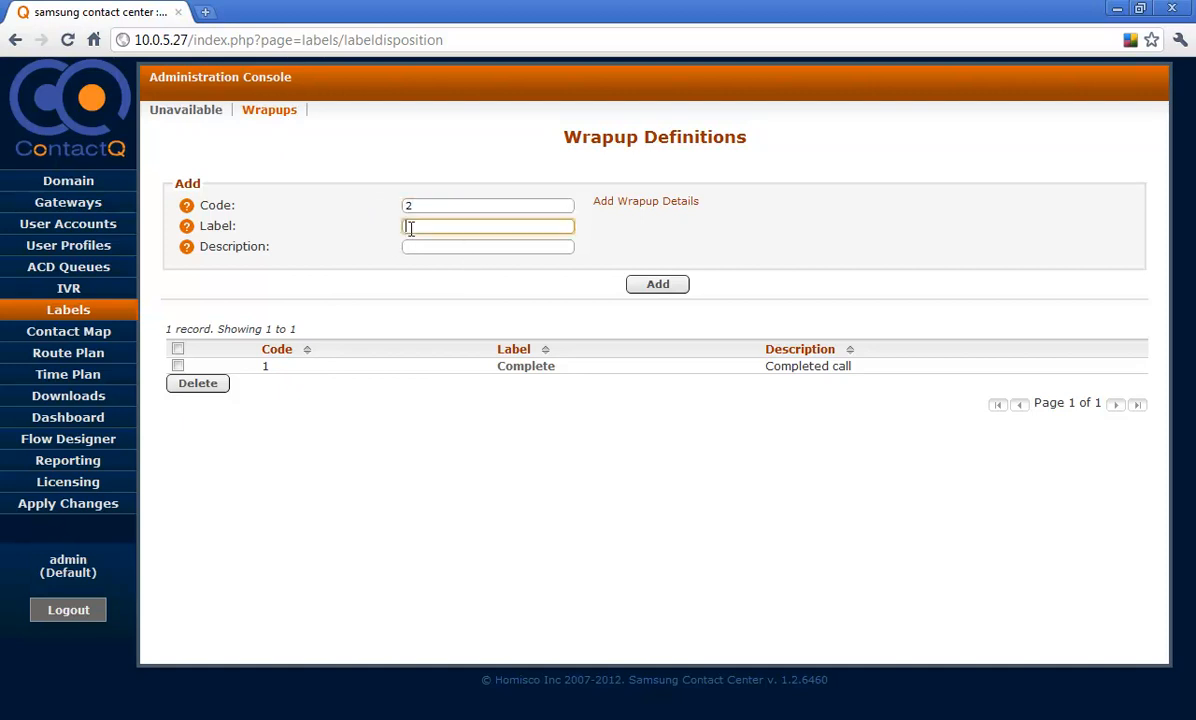
text(New)
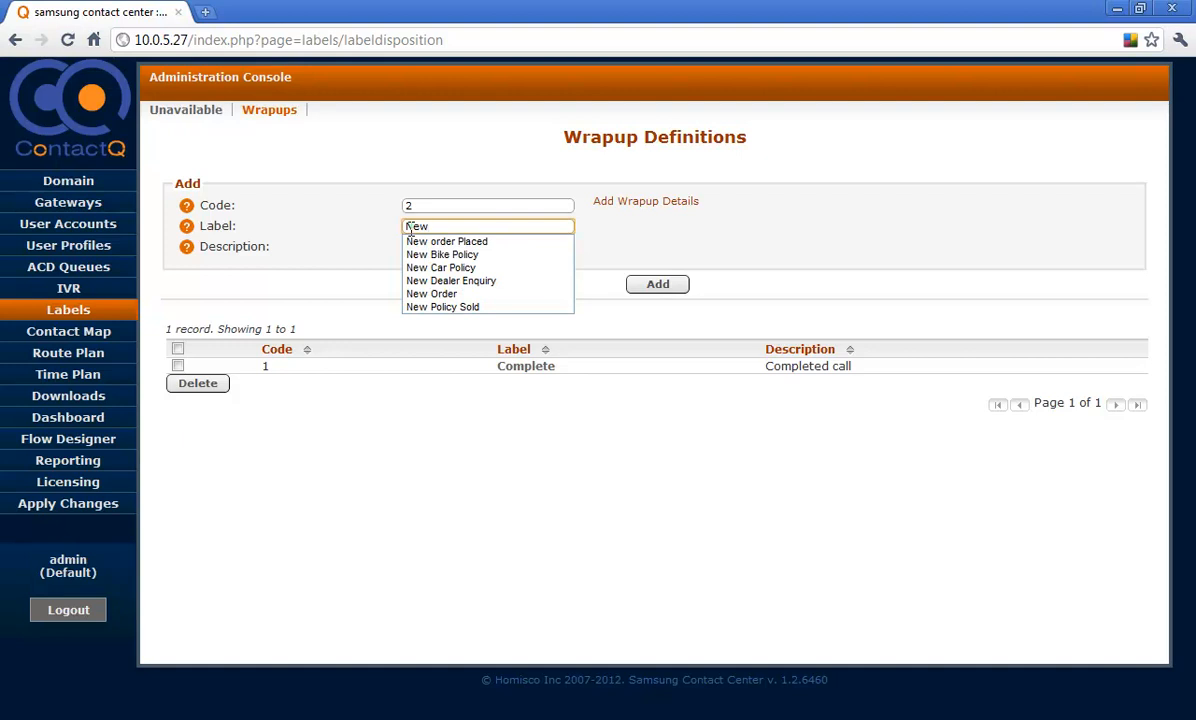
text( Insurance Policy )
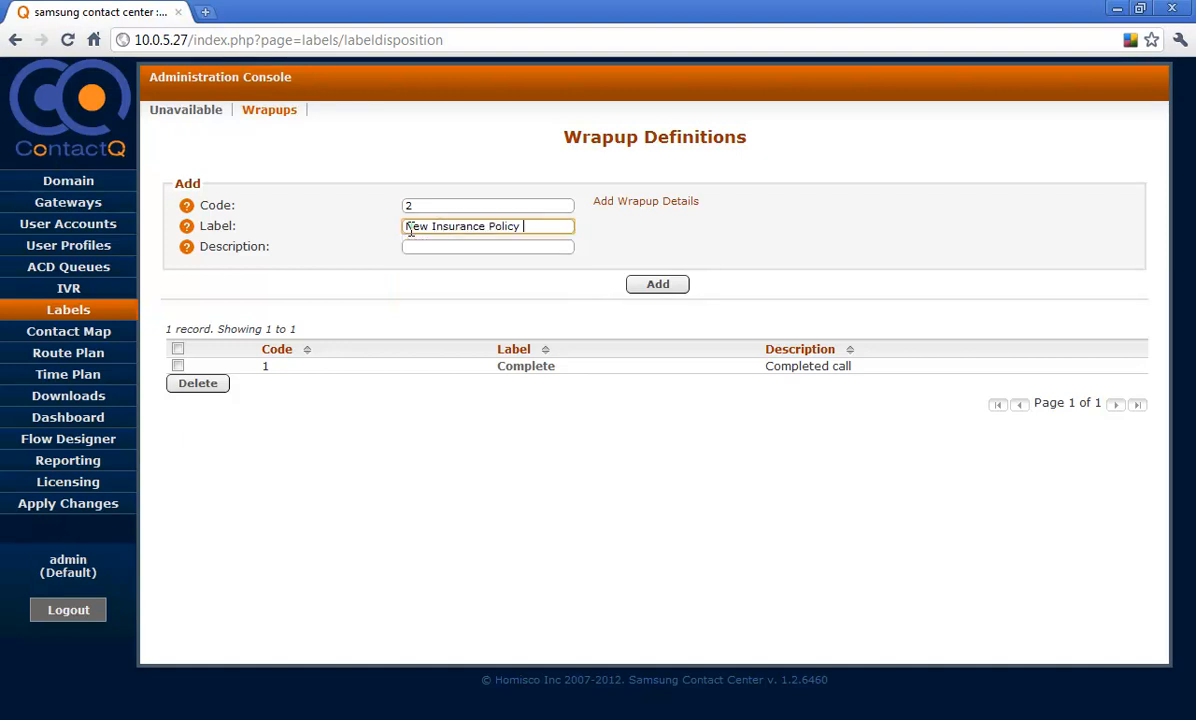
text(Sold)
click(523, 246)
text(New P)
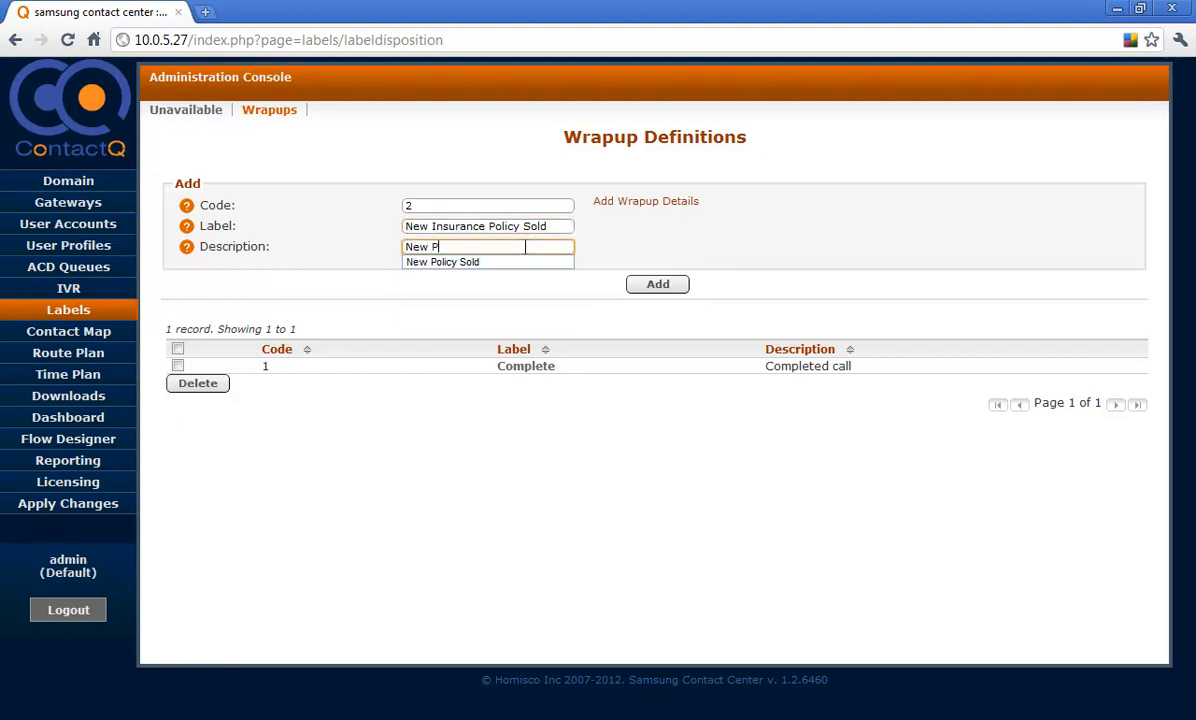
text(olicy Sold)
click(609, 259)
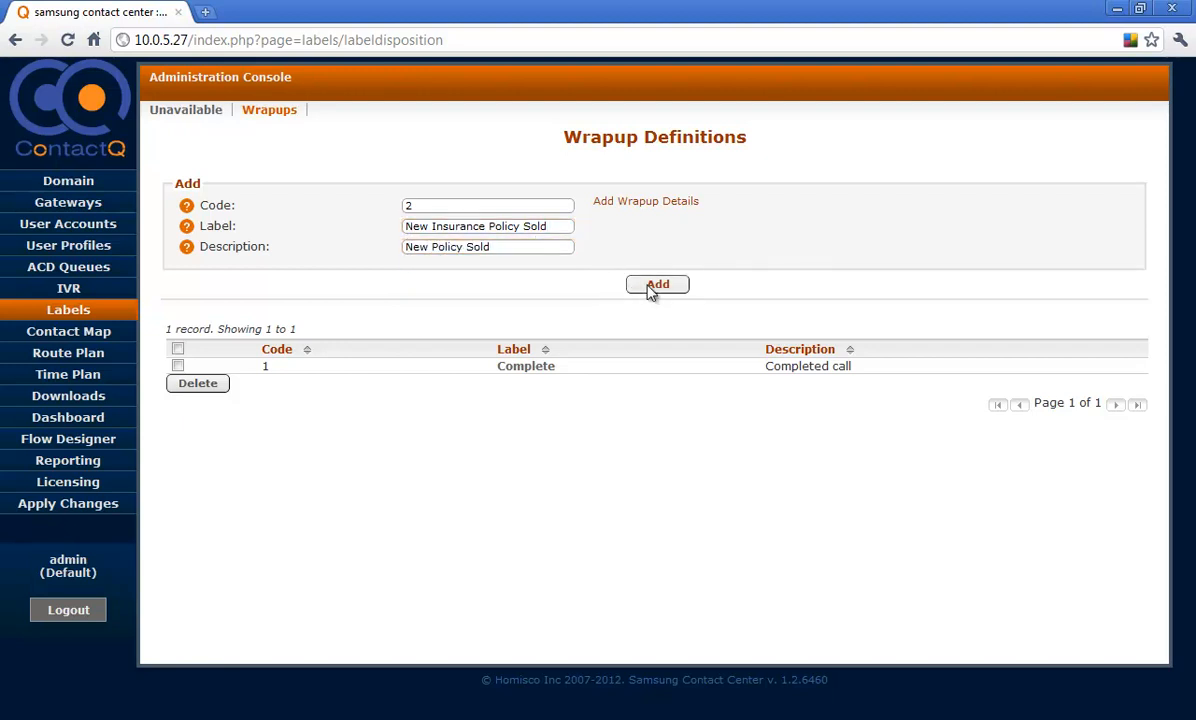
click(652, 286)
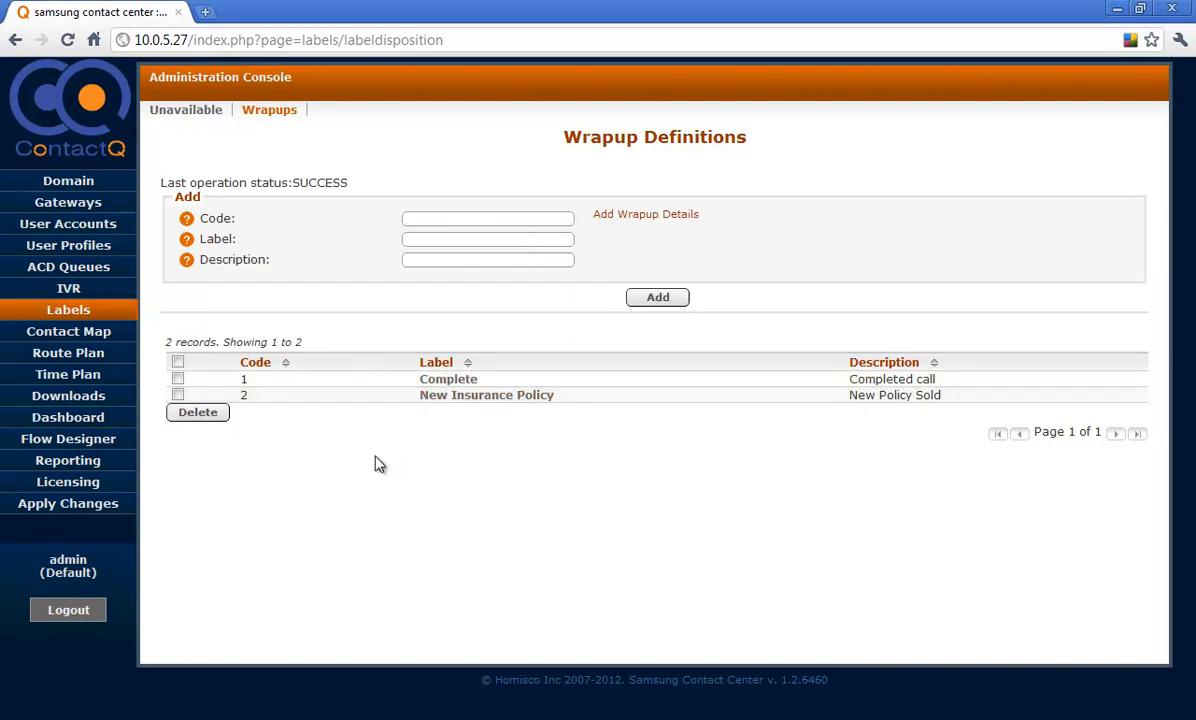
Step: Add the signed-in agent's user account to the members of the agents profile and save the membership
click(89, 248)
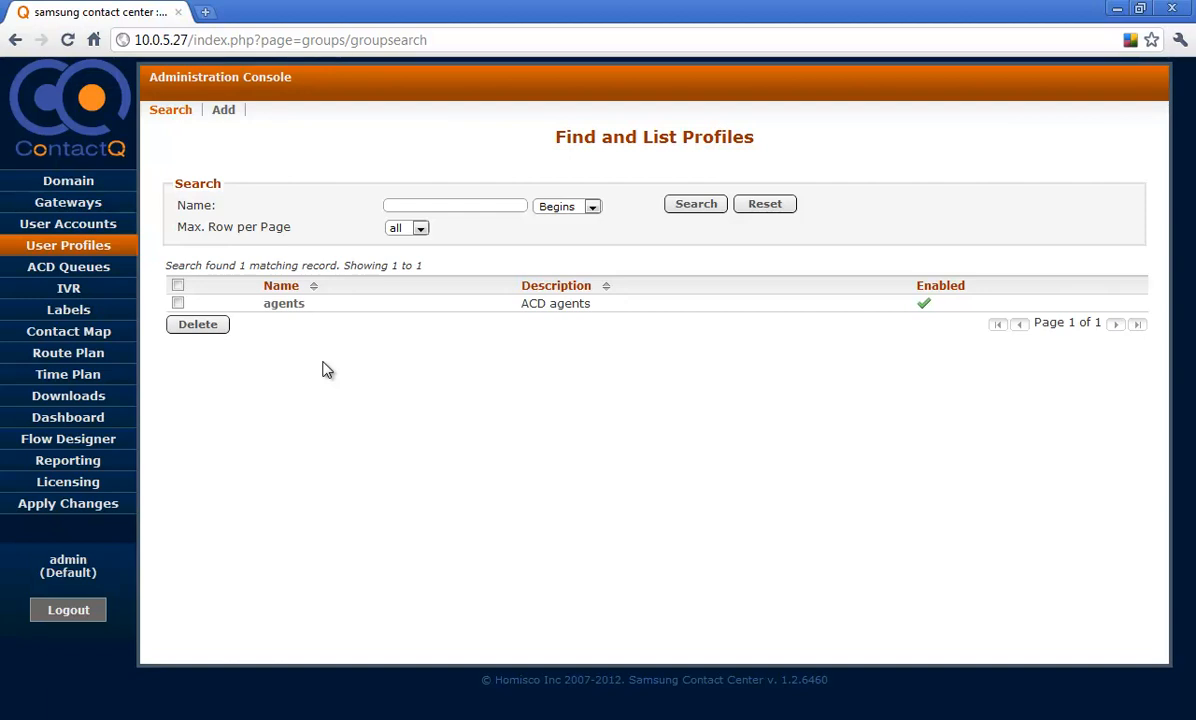
click(285, 306)
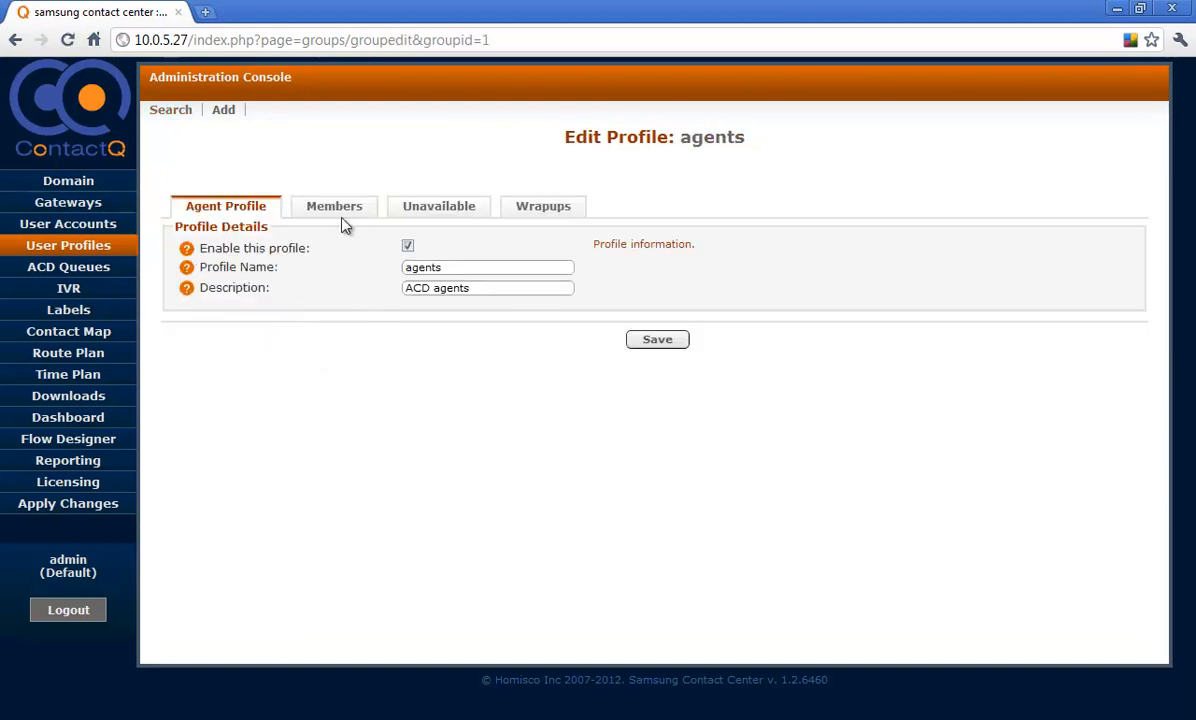
click(338, 208)
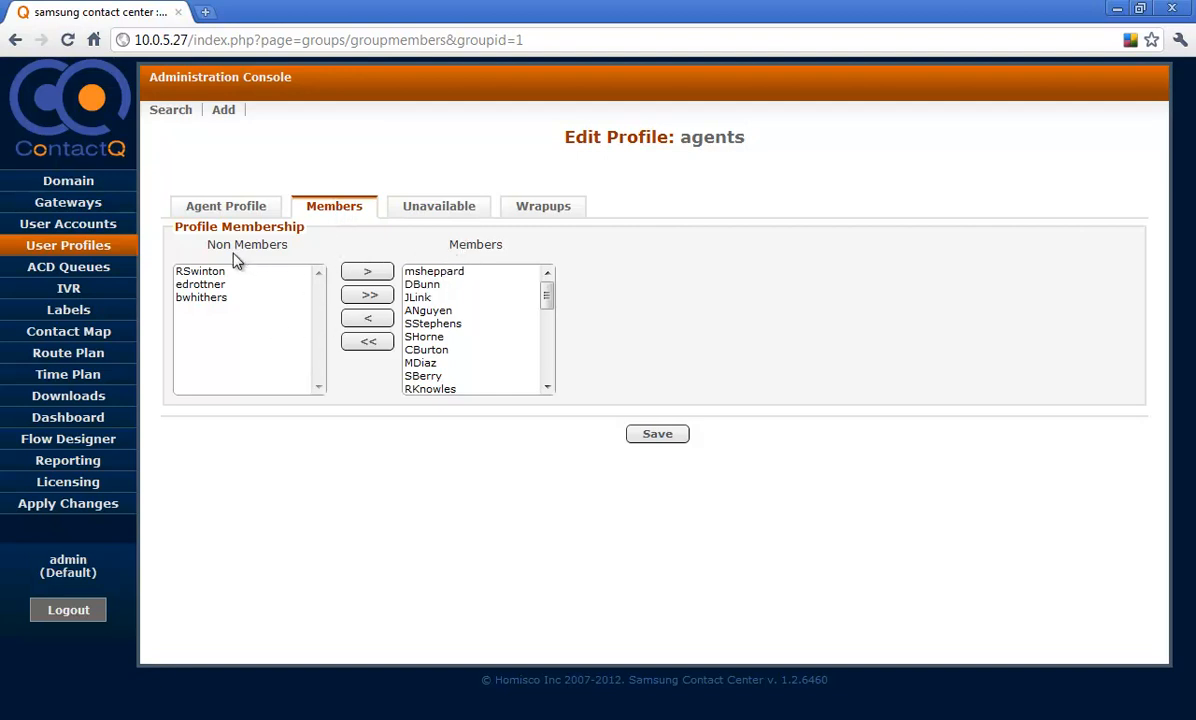
click(202, 272)
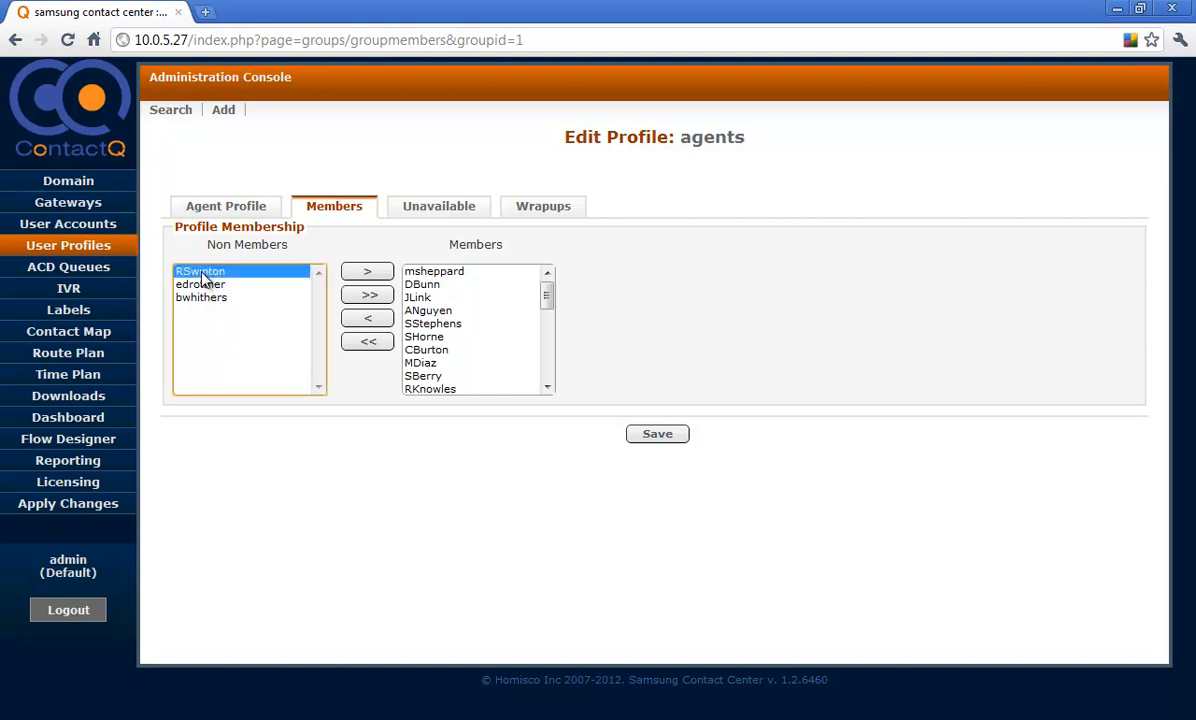
click(362, 274)
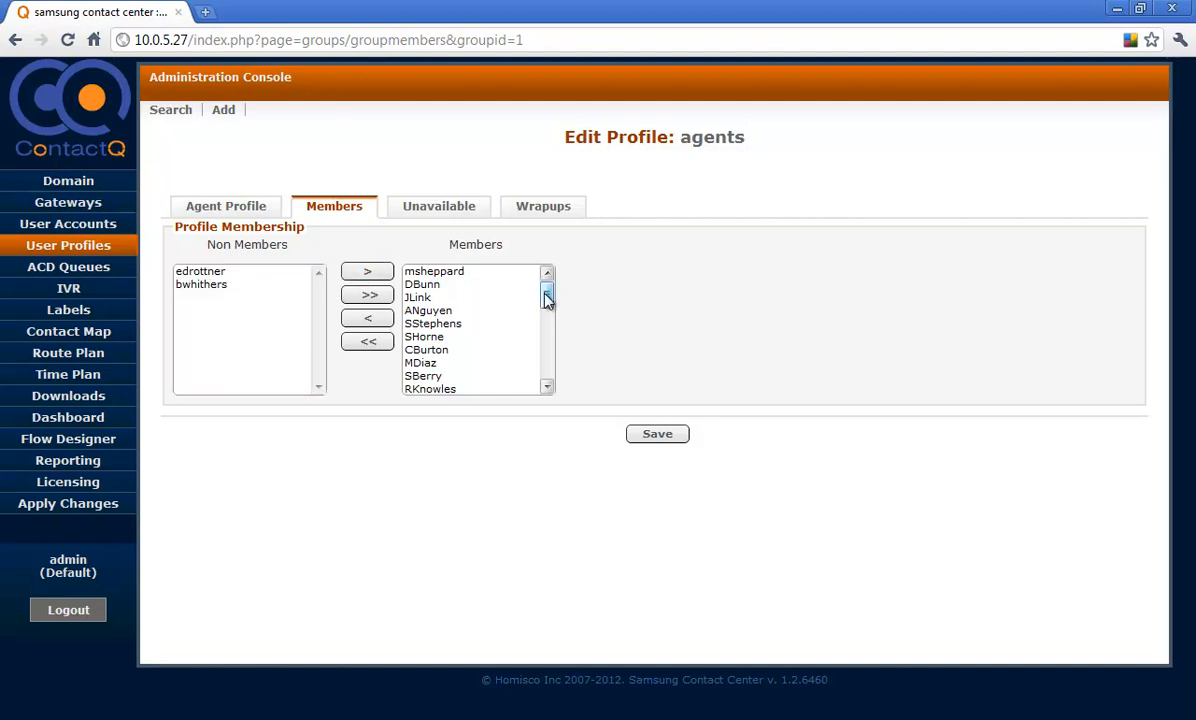
drag(547, 297, 540, 392)
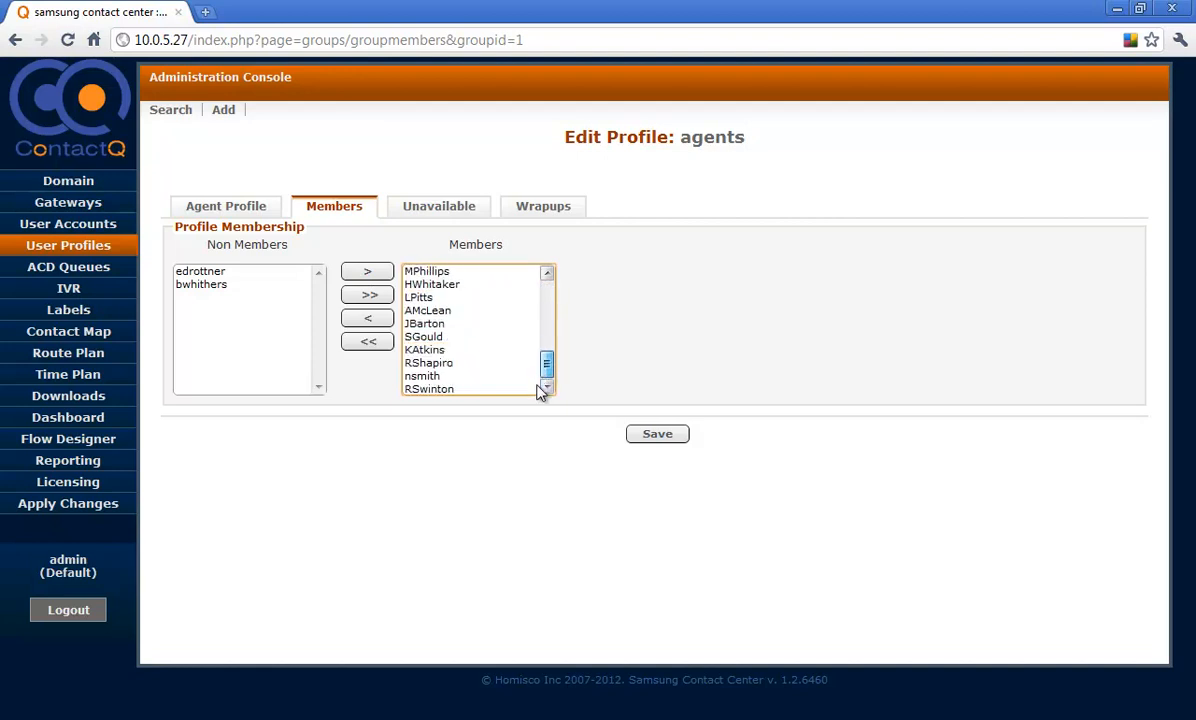
click(656, 437)
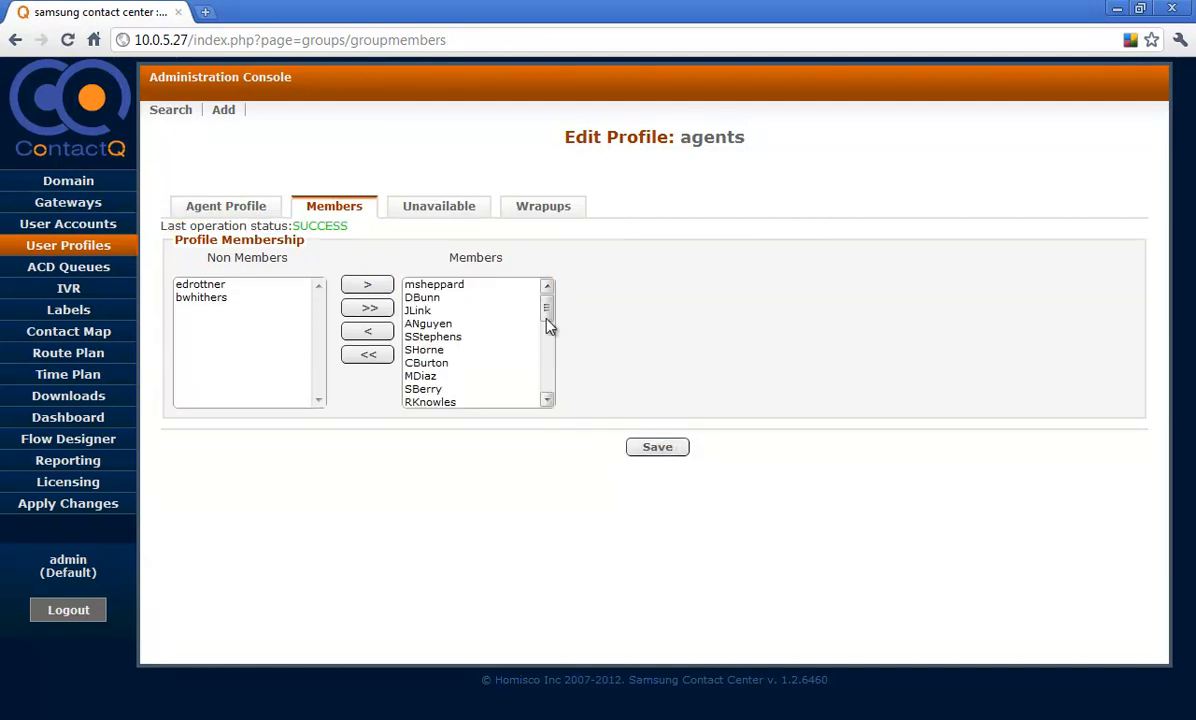
Step: Assign the Training unavailable label to the agents profile and save the assignment
click(432, 212)
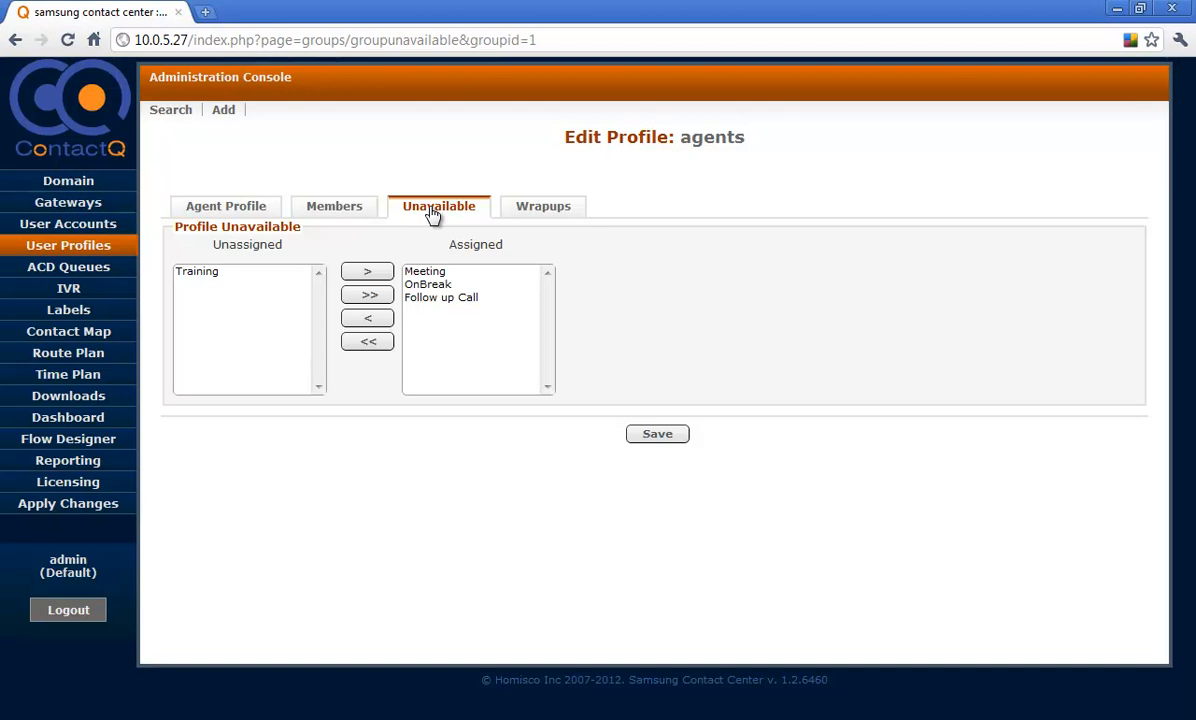
click(195, 272)
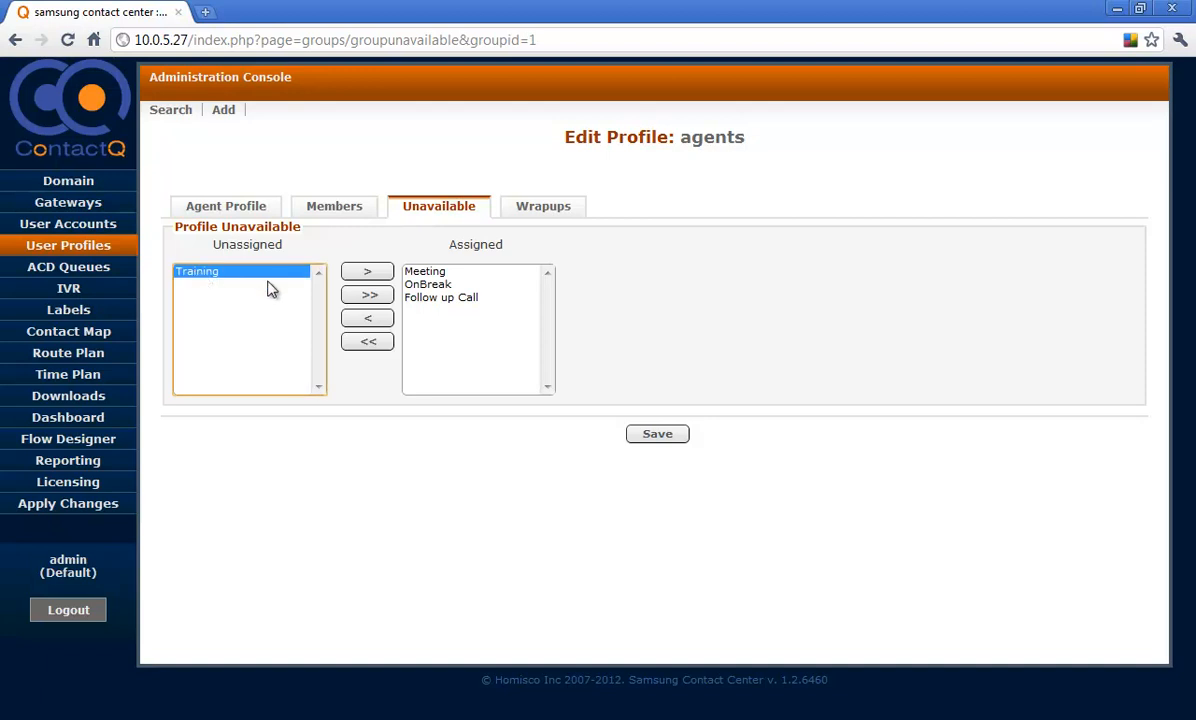
click(351, 276)
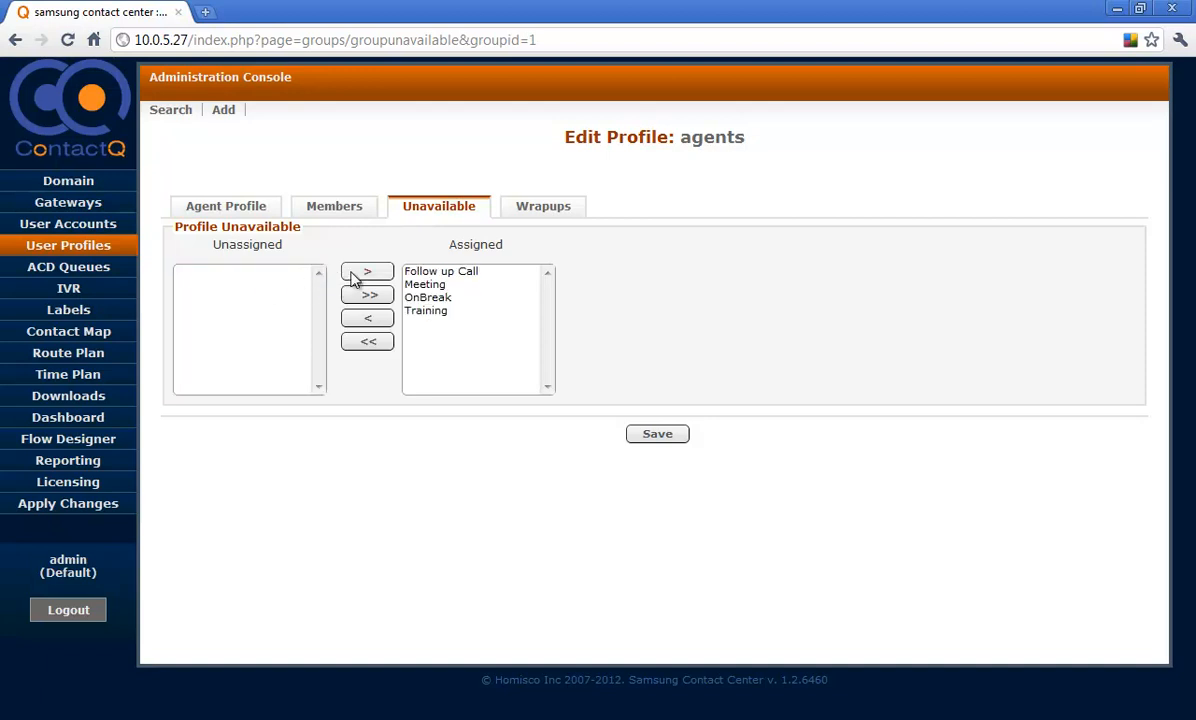
click(667, 441)
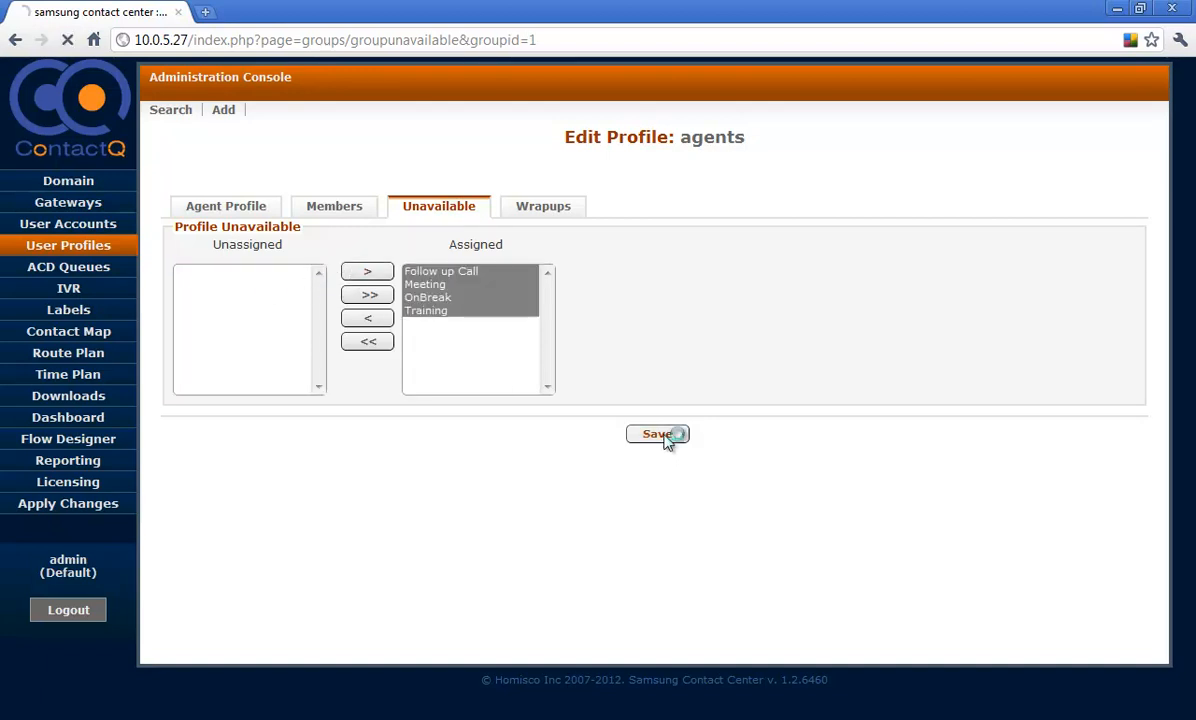
Step: Assign all the wrap-ups, Complete and New Insurance Policy, to the agents profile and save the assignment
click(556, 214)
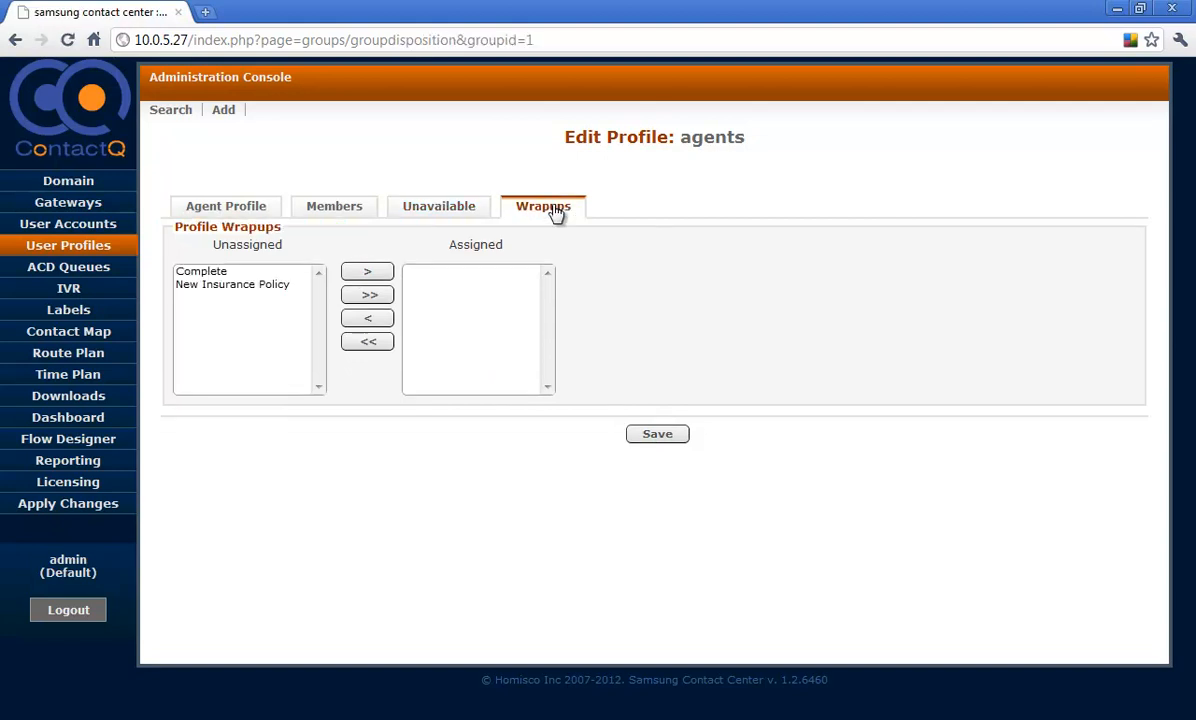
click(207, 287)
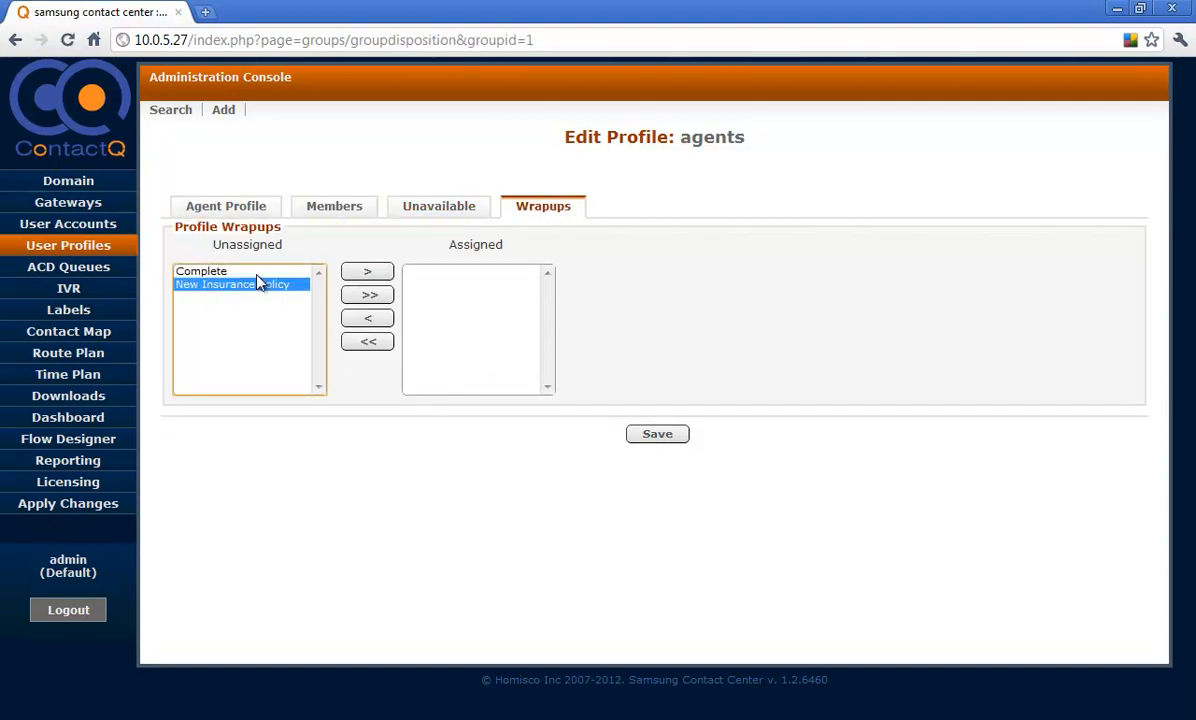
click(366, 296)
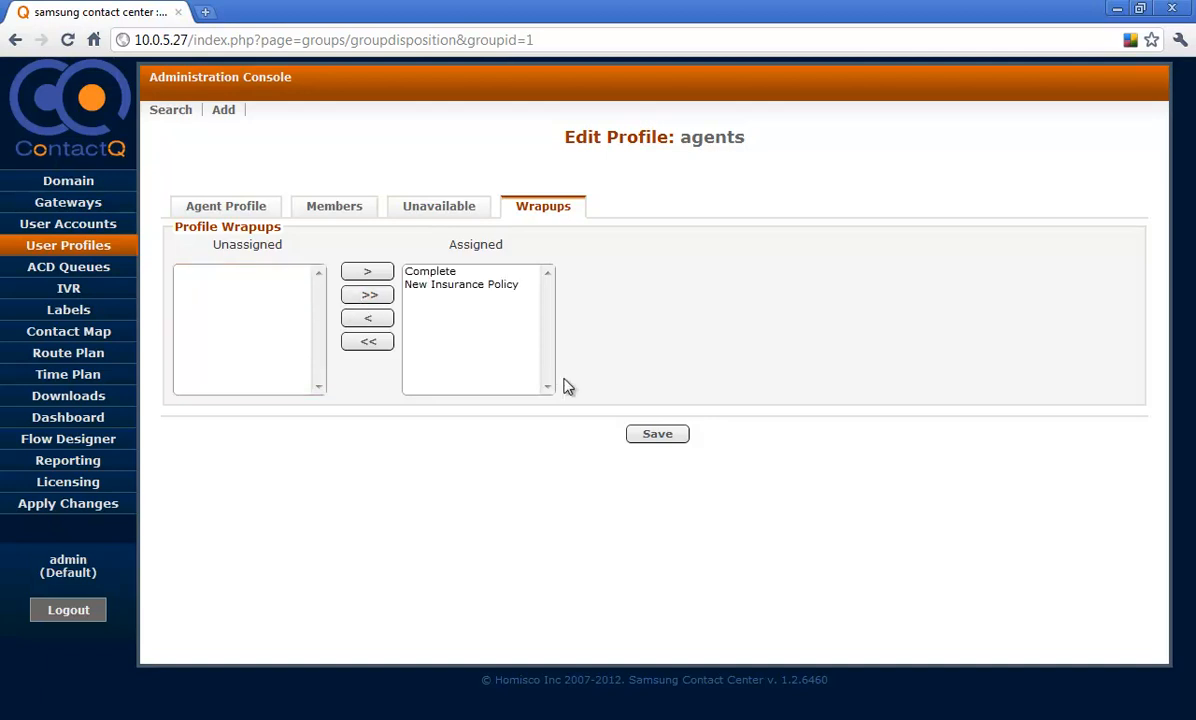
click(645, 436)
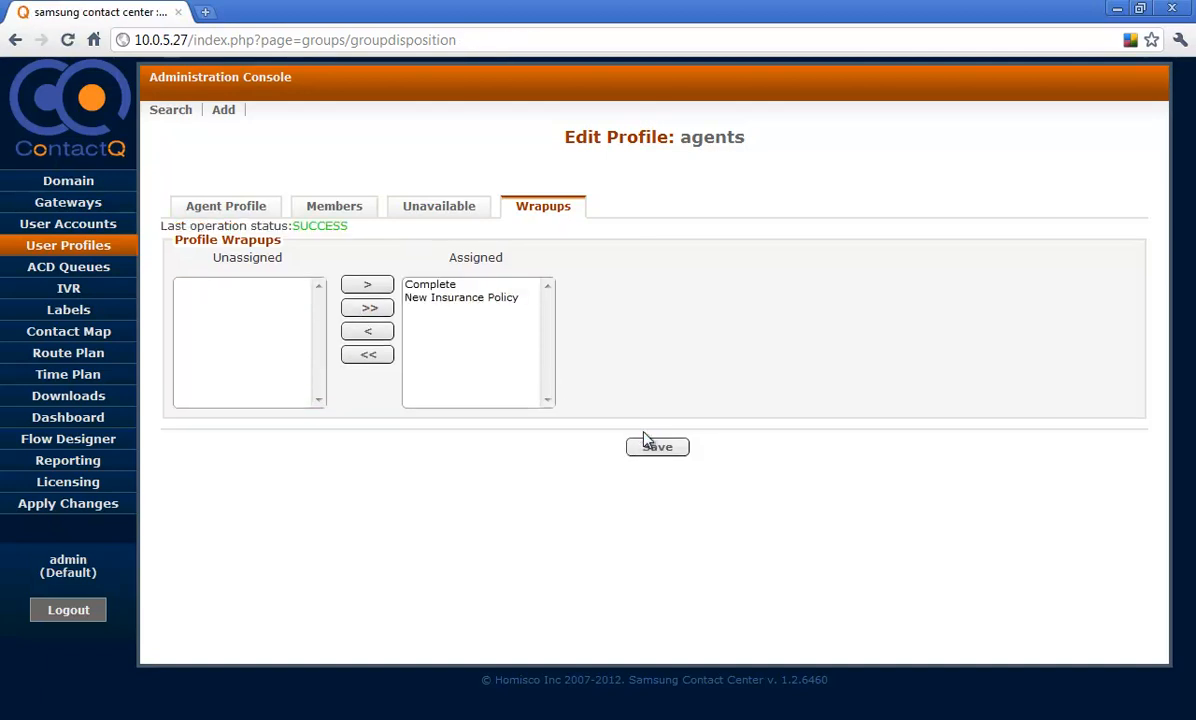
Step: Switch to ContactQ Communicator, check which agent statuses are offered, and return to the administration console
key(alt+Tab)
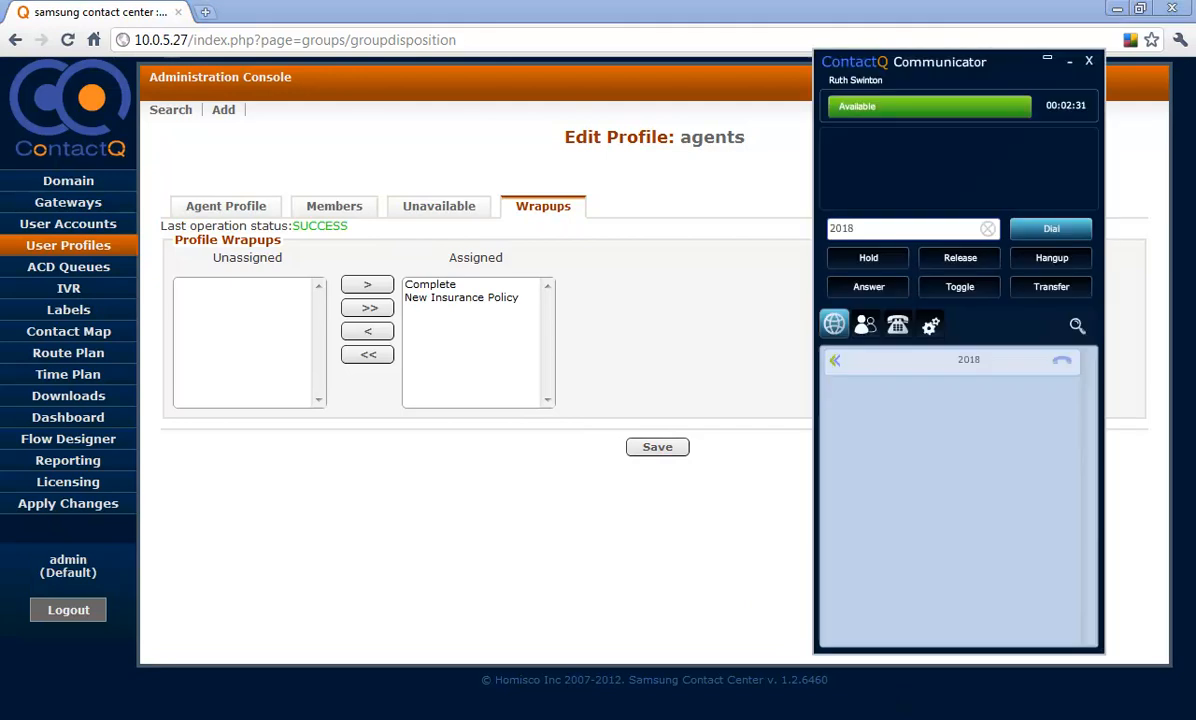
click(921, 110)
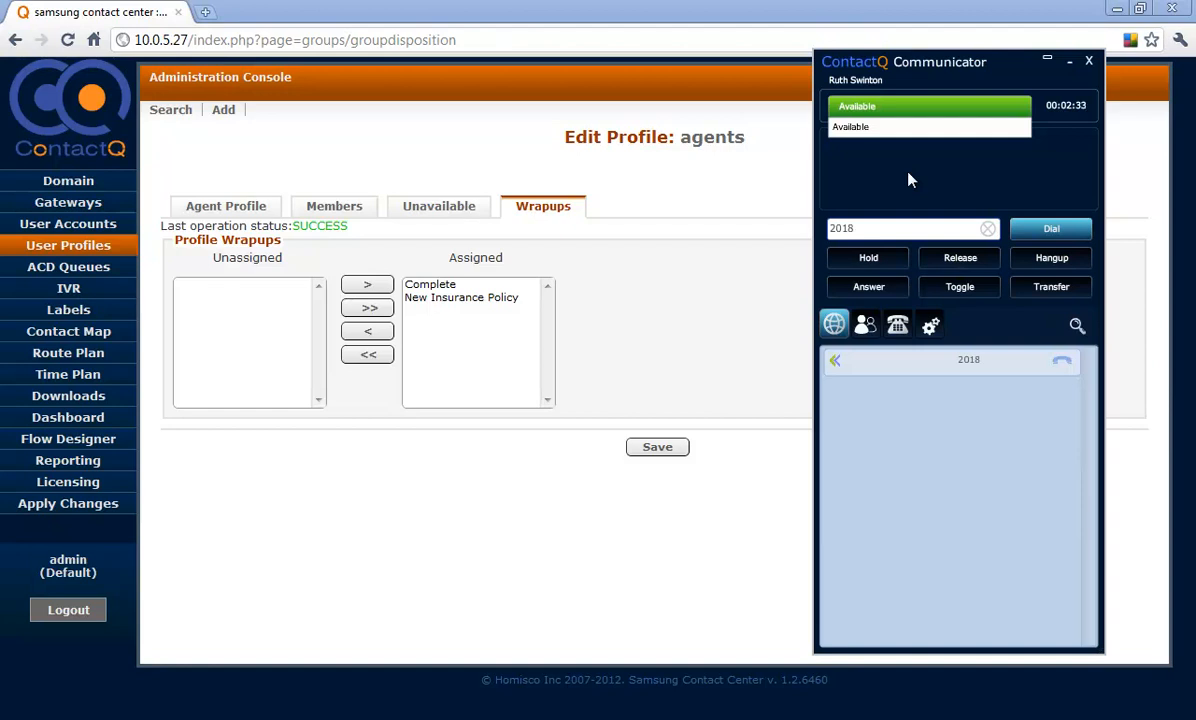
click(766, 180)
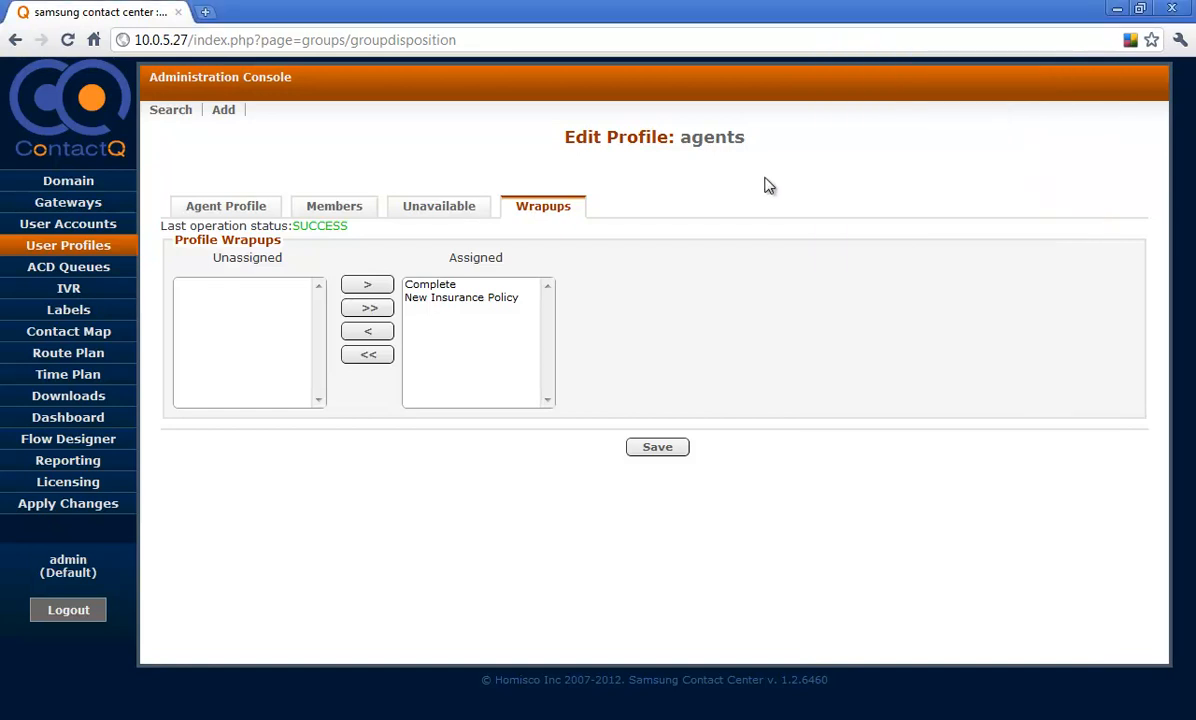
Step: Apply the configuration changes to the server with the domain configuration option enabled
click(38, 503)
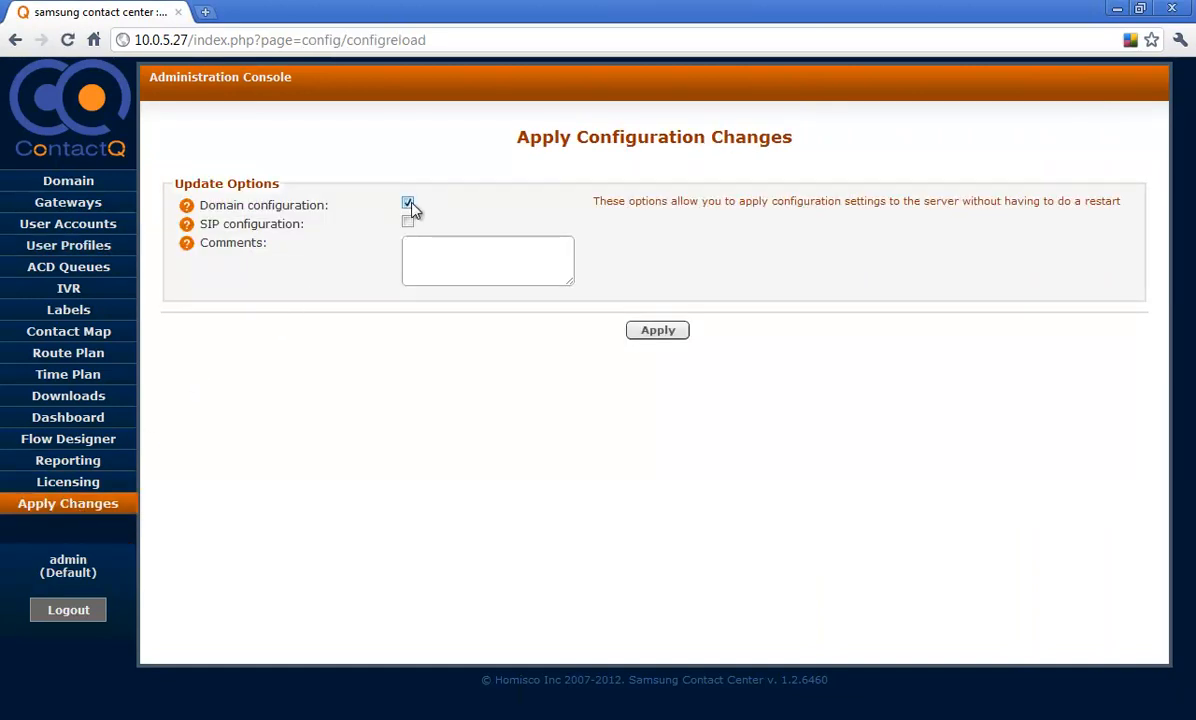
click(655, 334)
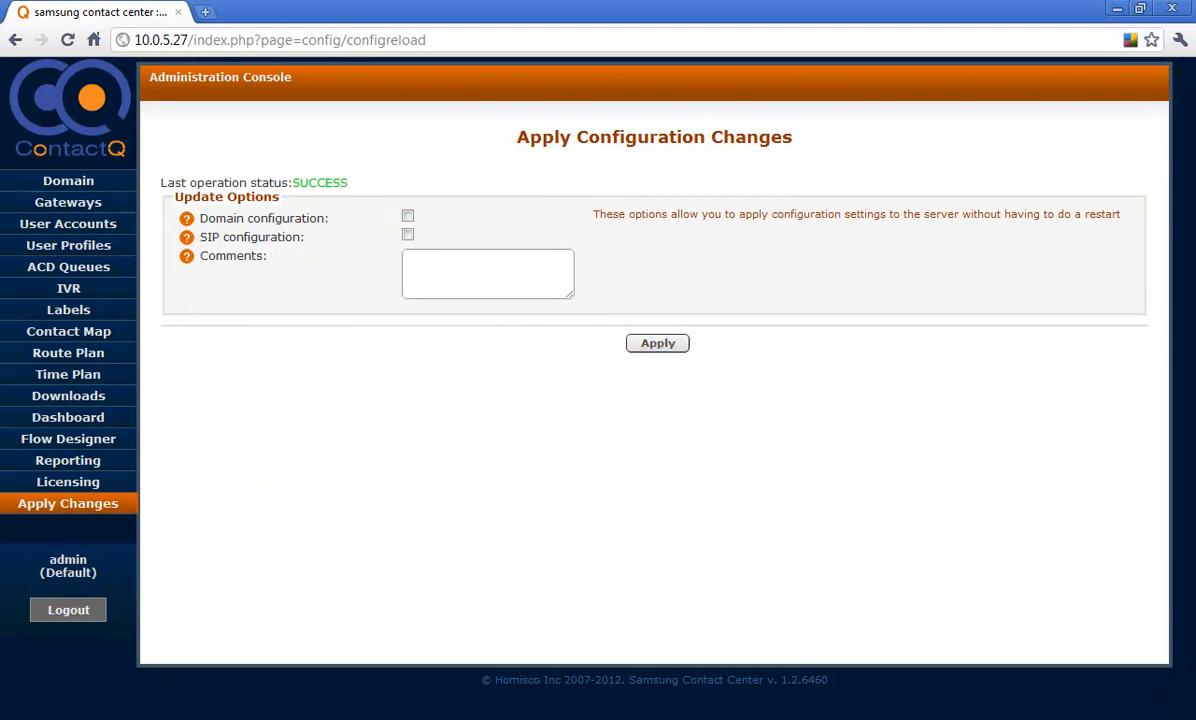
Step: In ContactQ Communicator, set the agent's status to the unavailable reason Training and return it to Available
key(alt+Tab)
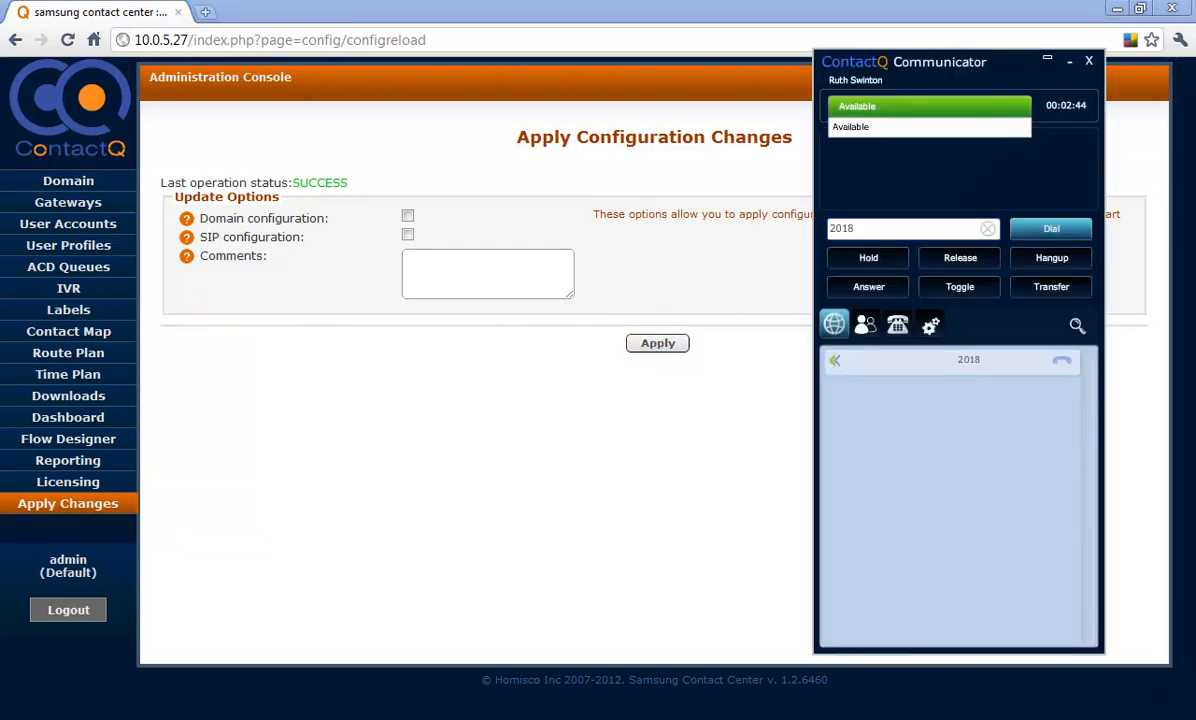
click(864, 174)
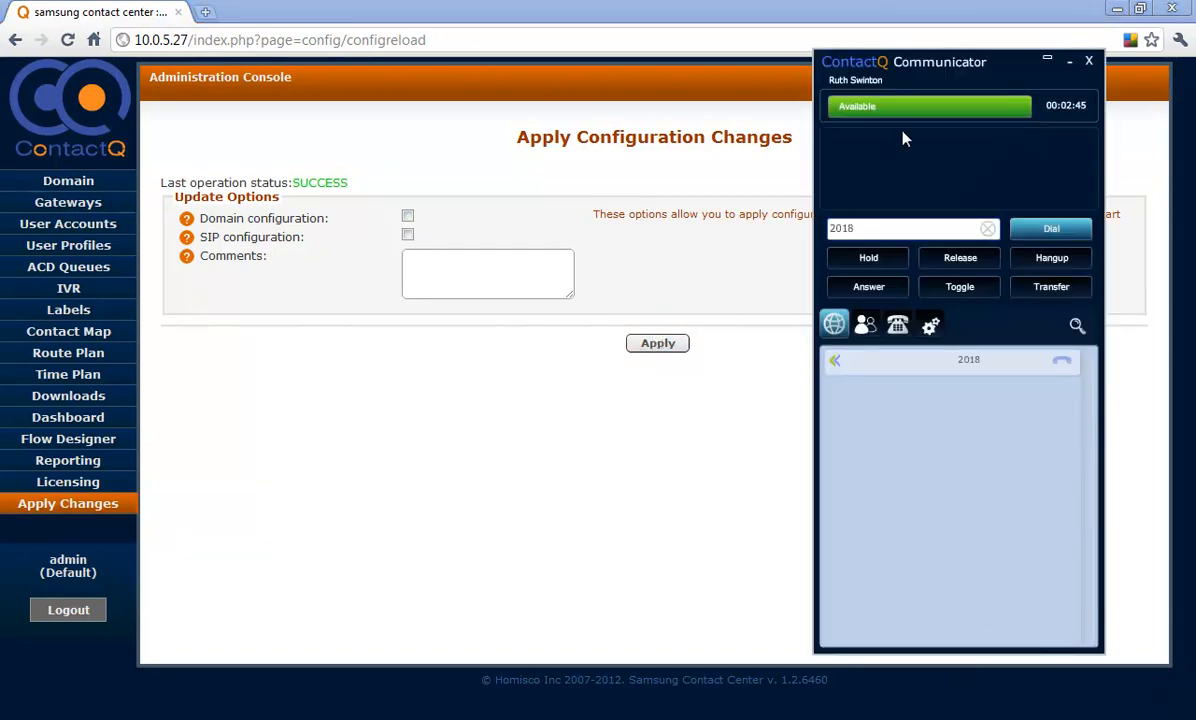
click(985, 120)
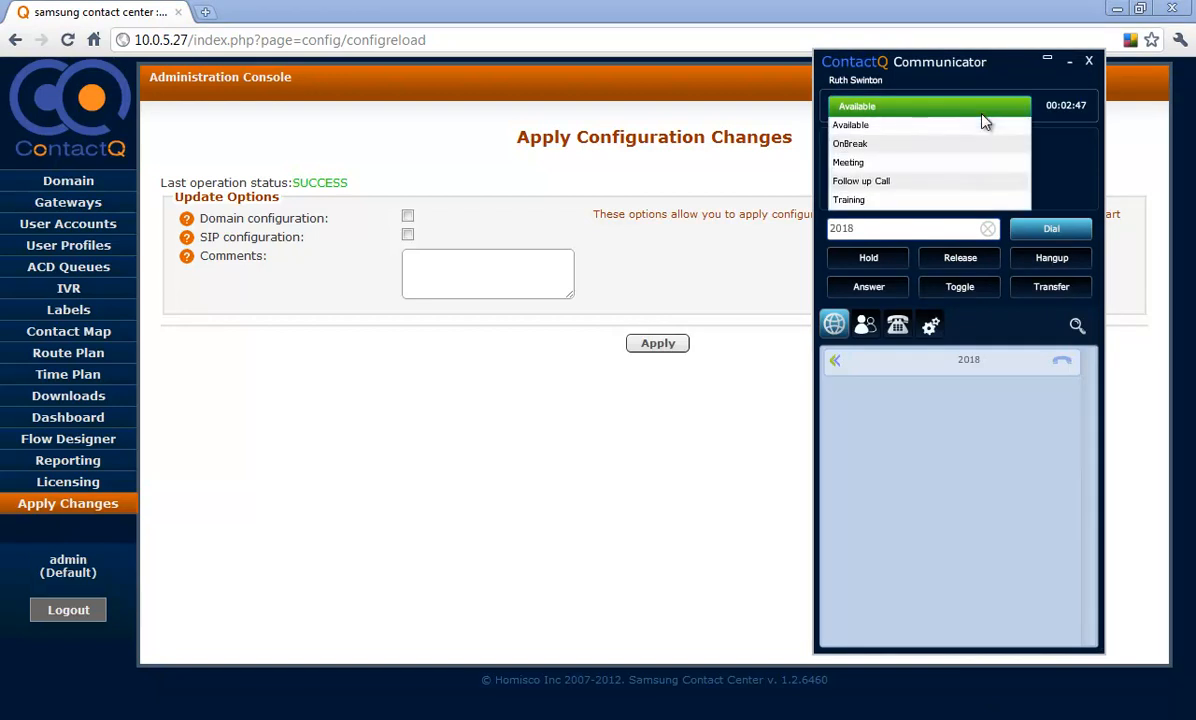
click(880, 207)
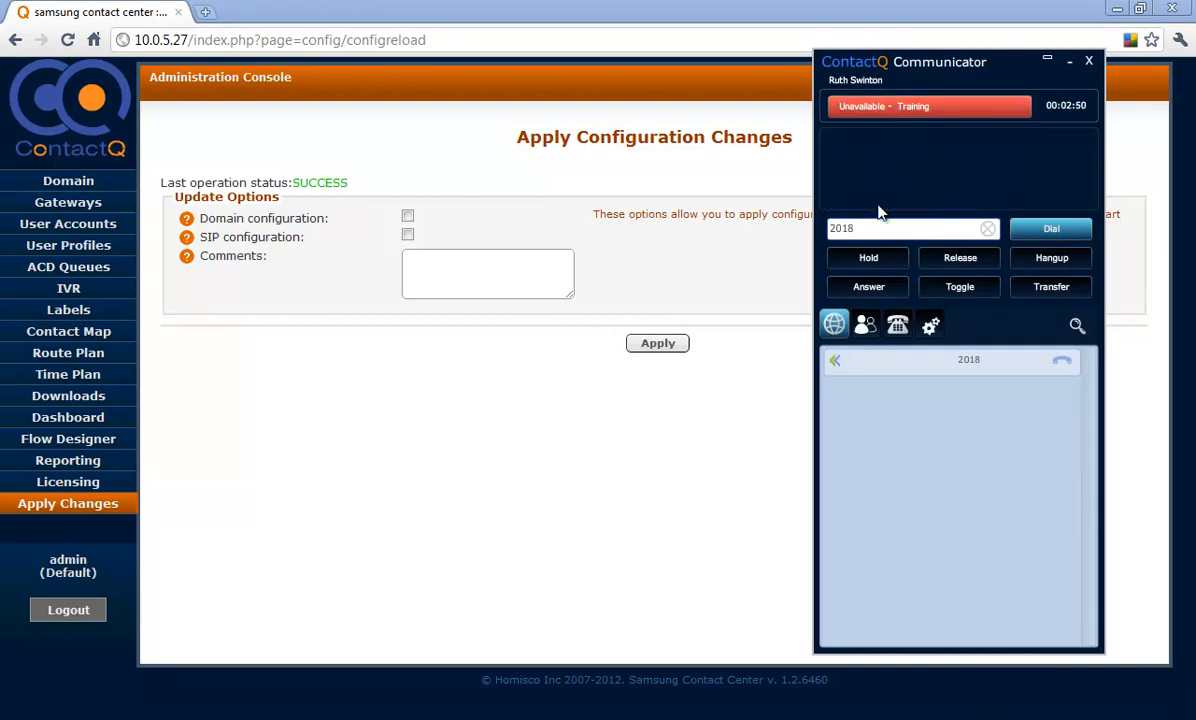
click(880, 110)
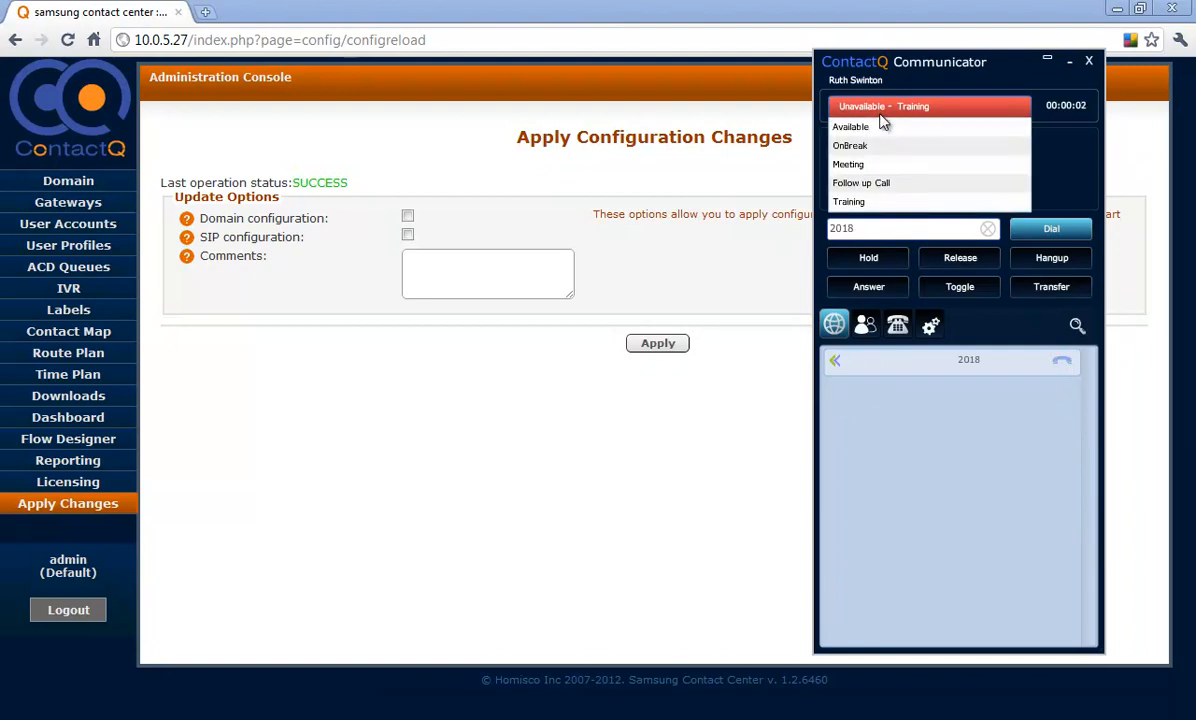
click(869, 128)
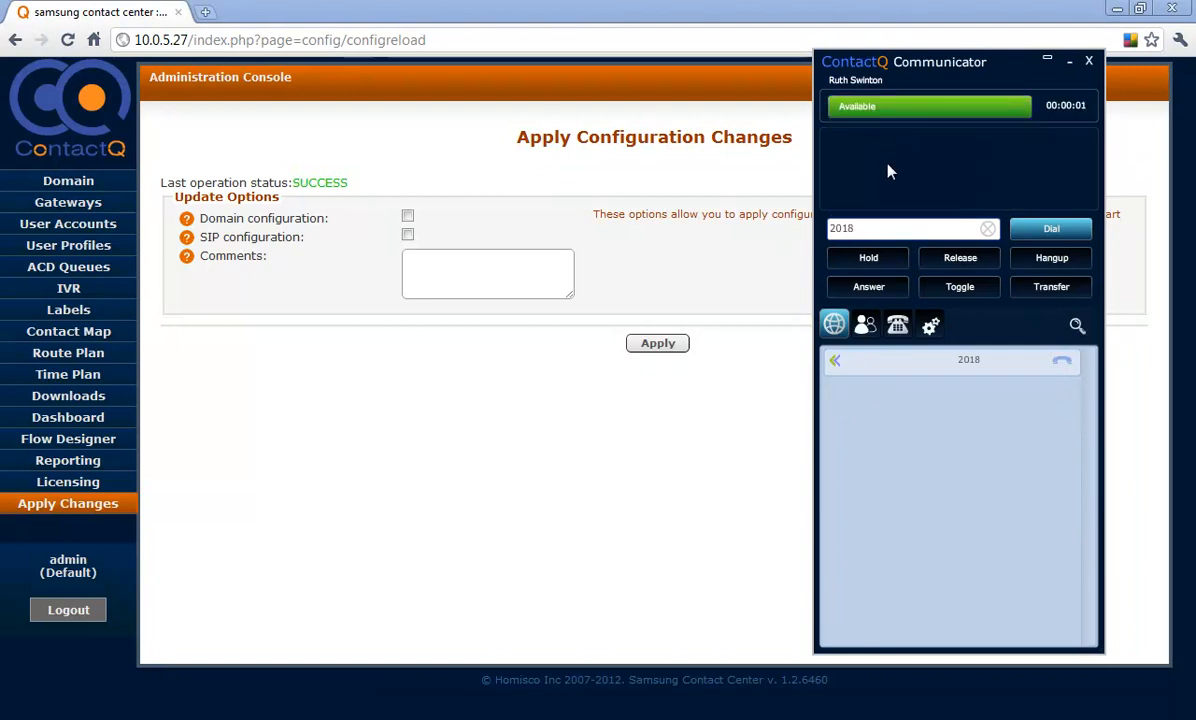
Step: Dial the extension already entered, hang up, and finish the wrap-up with the call reason New Insurance Policy
click(1031, 234)
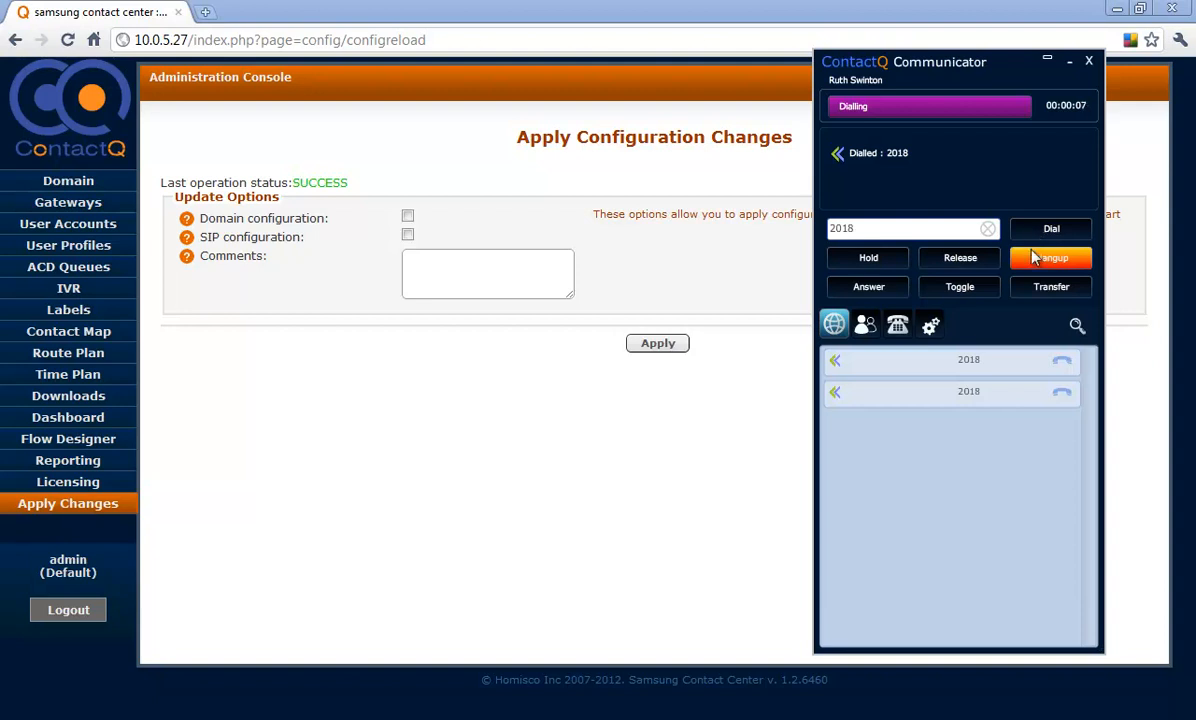
click(1046, 260)
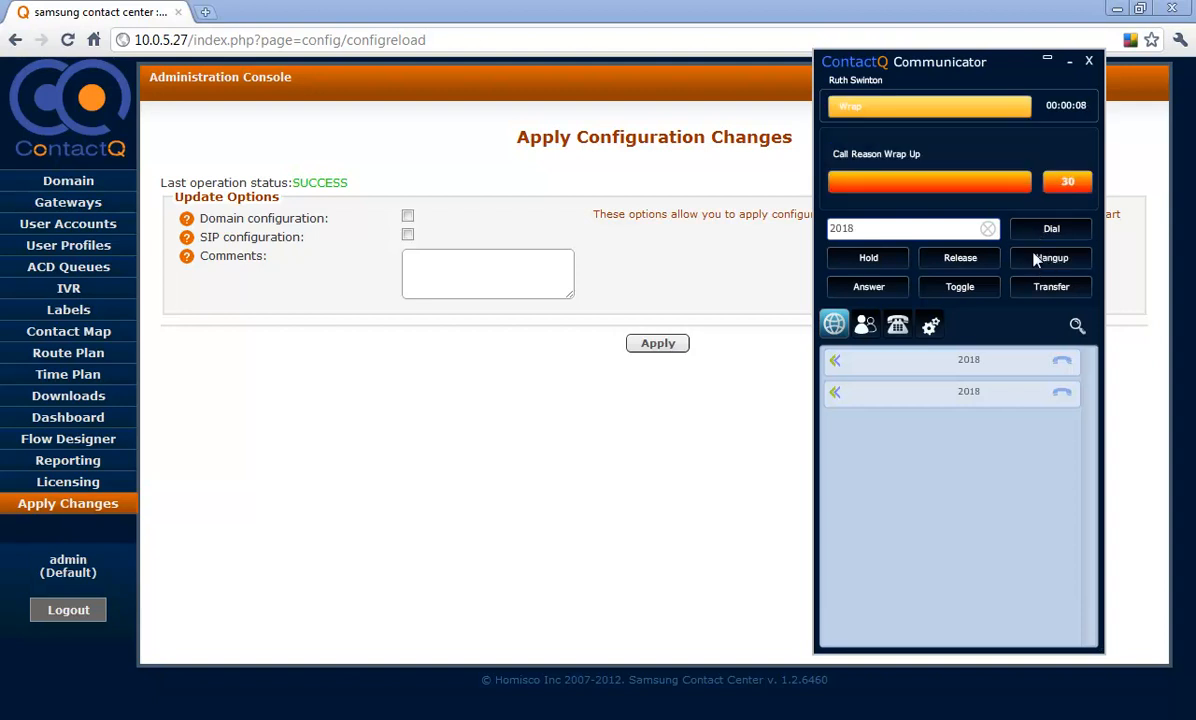
click(1020, 182)
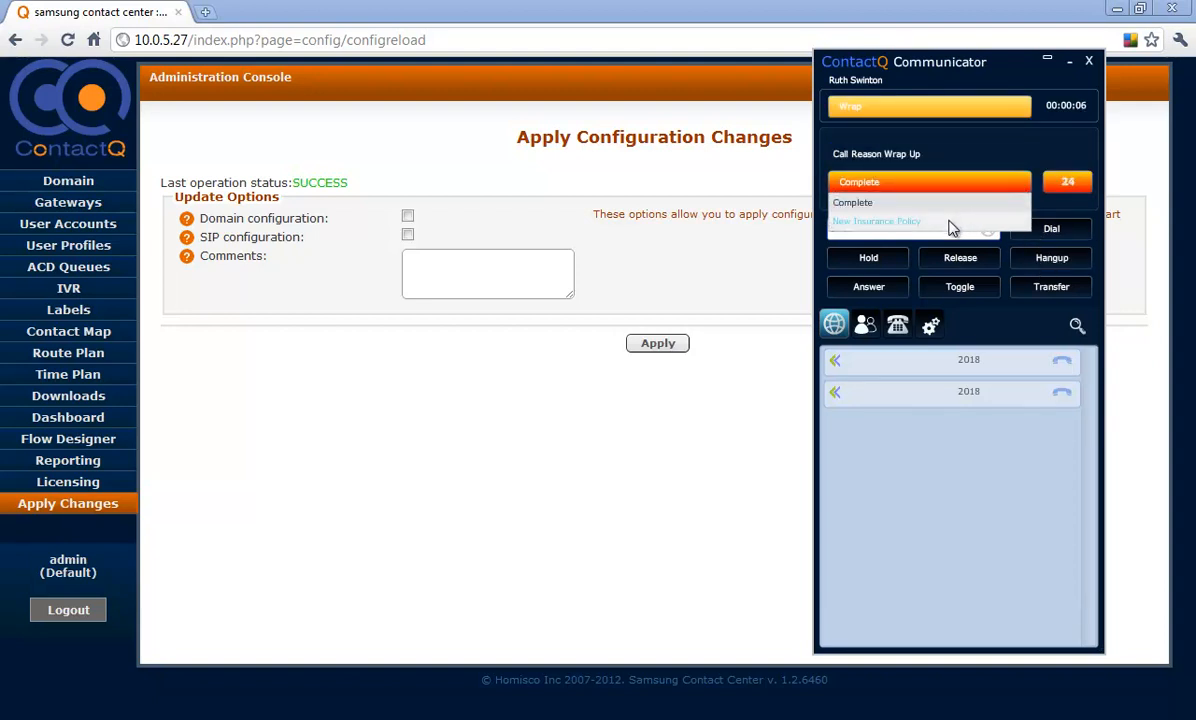
click(956, 221)
click(1069, 180)
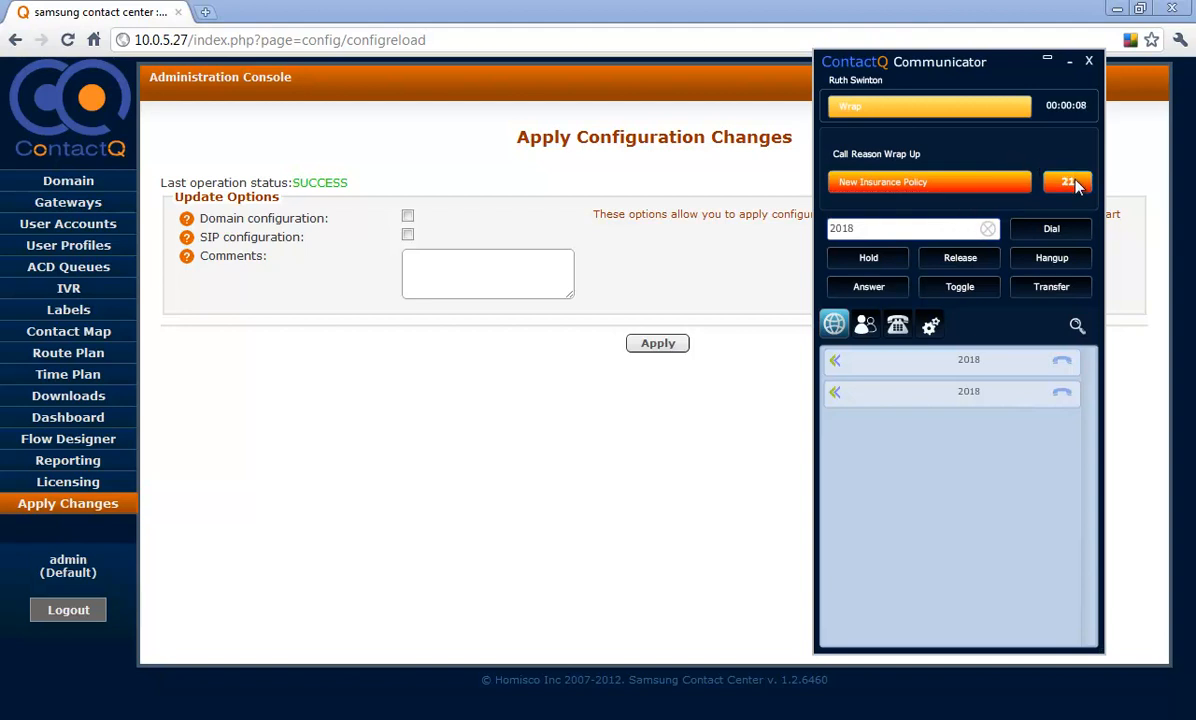